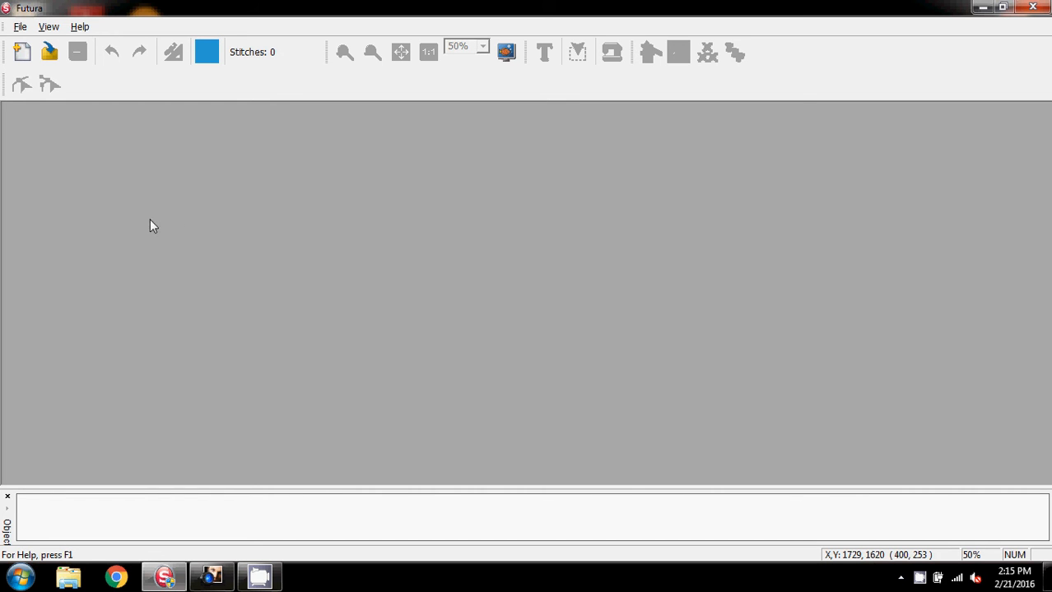
Step: Create a new design canvas and switch to the square hoop with a stitching area of about 4 by 4
{"action": "left_click", "coordinate": [21, 54]}
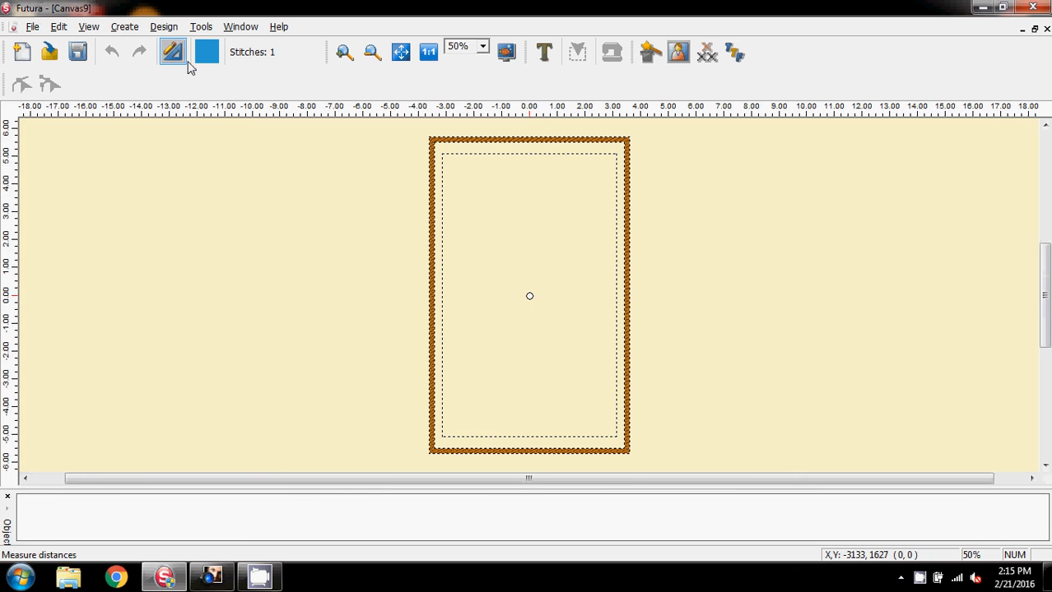
{"action": "left_click", "coordinate": [207, 31]}
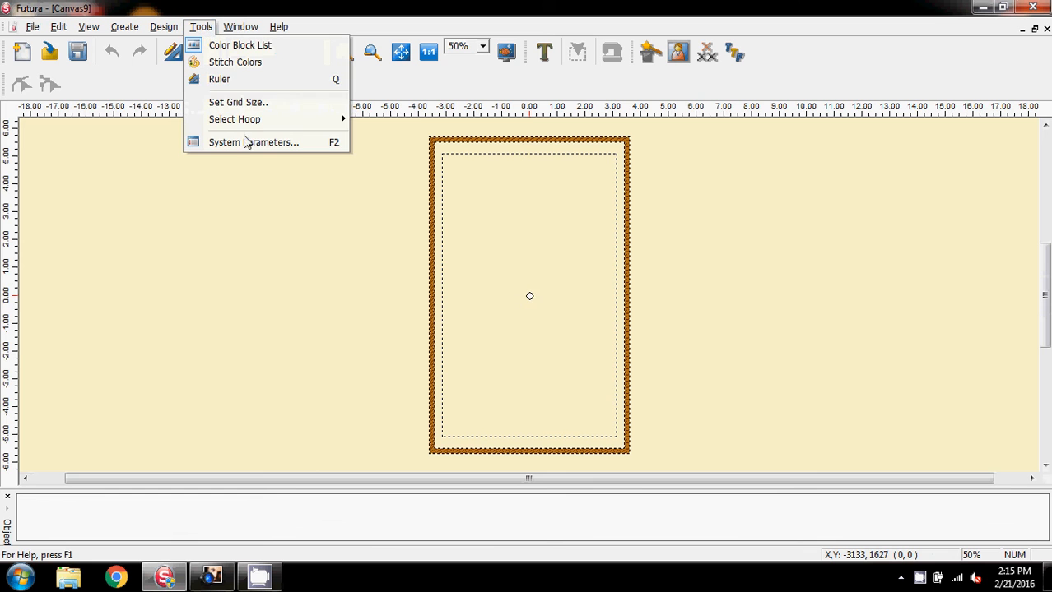
{"action": "mouse_move", "coordinate": [258, 119]}
{"action": "left_click", "coordinate": [383, 120]}
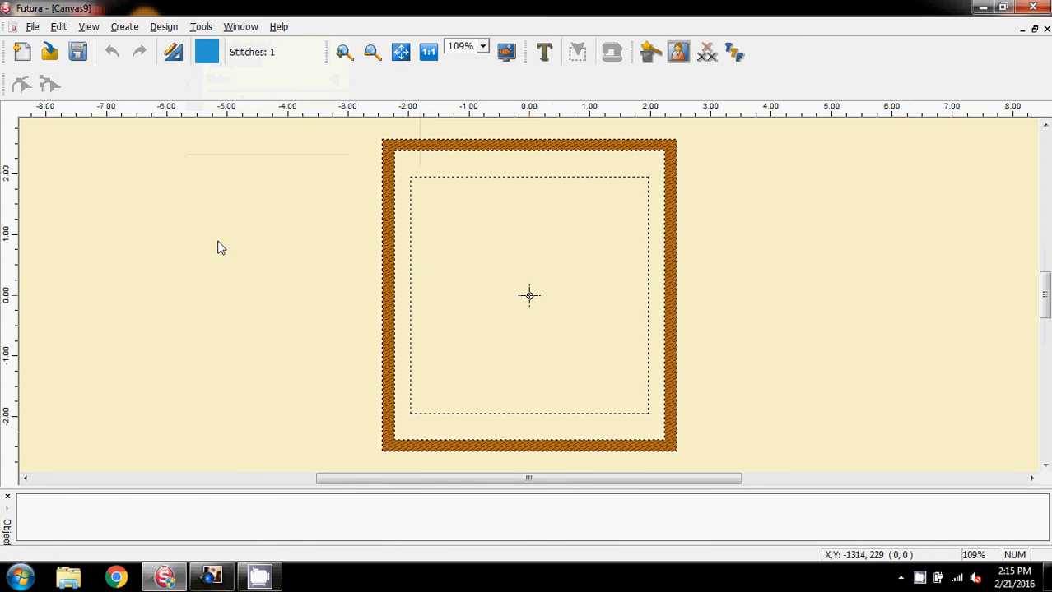
Step: Enter "Made with love" and "by Mopsy" on two lines in the HyperFont Wizard and open its font selection
{"action": "left_click", "coordinate": [733, 53]}
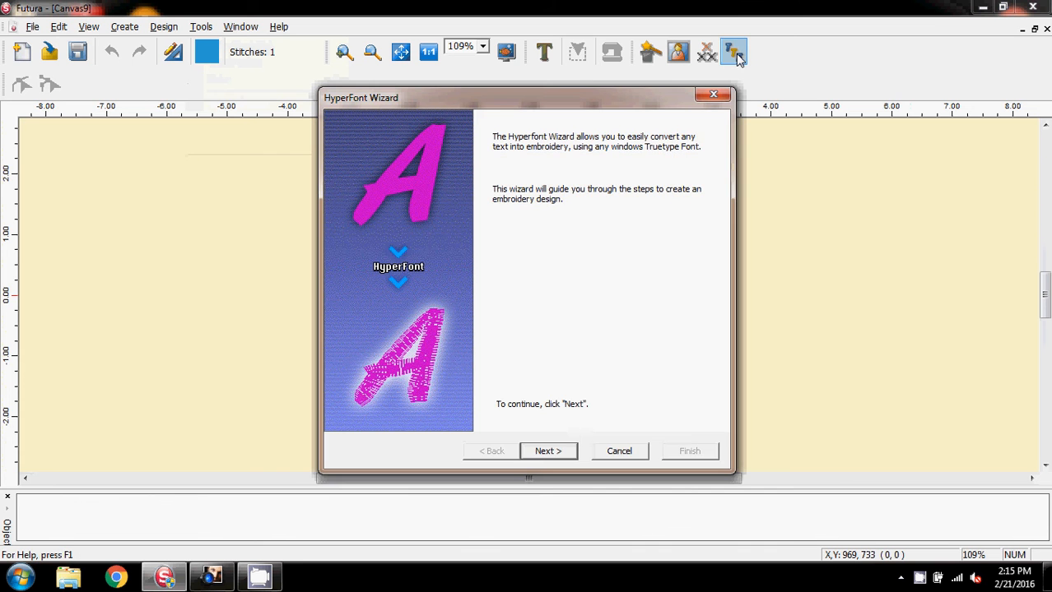
{"action": "left_click", "coordinate": [548, 452]}
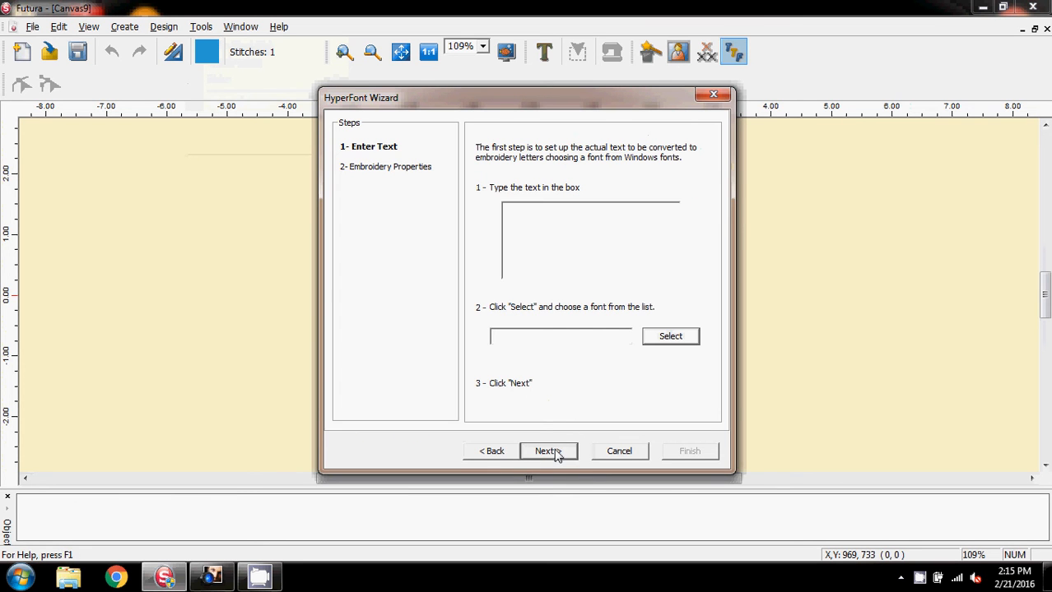
{"action": "left_click", "coordinate": [536, 224]}
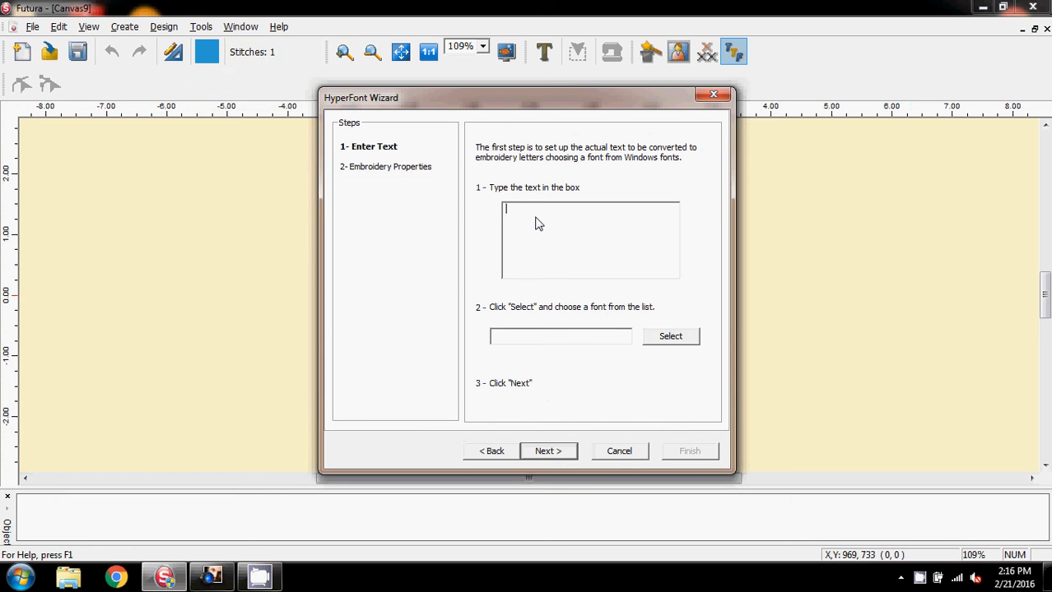
{"action": "type", "text": "Made with love"}
{"action": "key", "text": "Return"}
{"action": "type", "text": "by Mopsy"}
{"action": "left_click", "coordinate": [670, 337]}
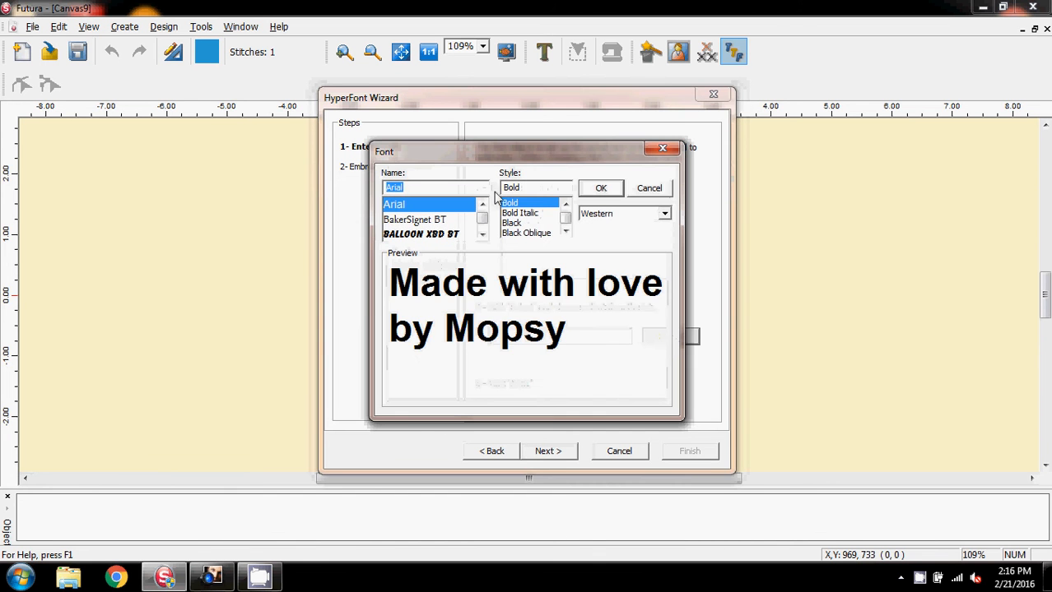
Step: Preview the two-line text in Arial, BakerSignet BT and Balloon XBd BT
{"action": "left_click_drag", "start_coordinate": [509, 157], "coordinate": [436, 154]}
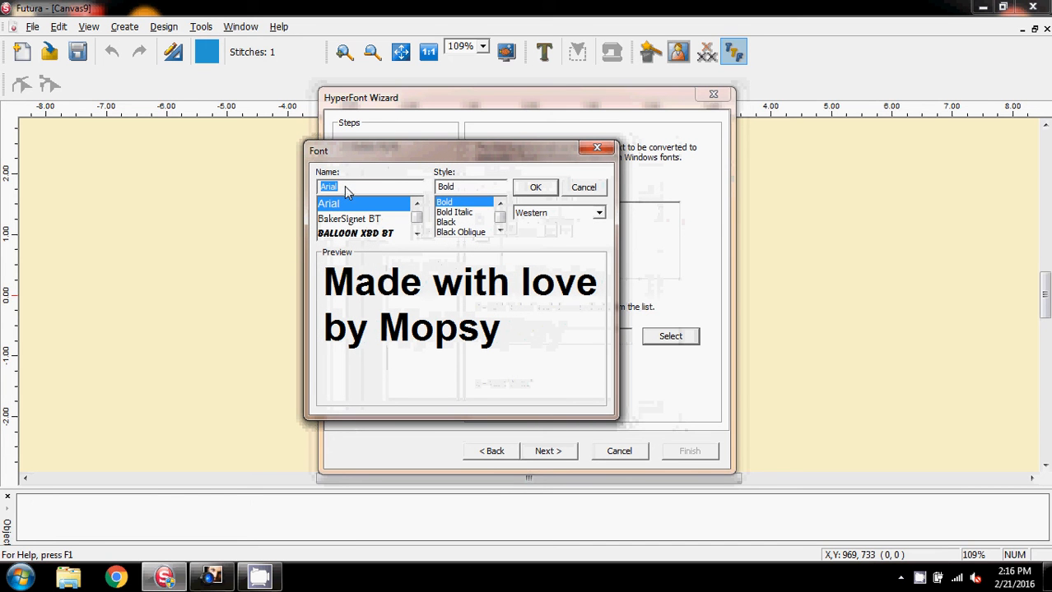
{"action": "left_click", "coordinate": [344, 210]}
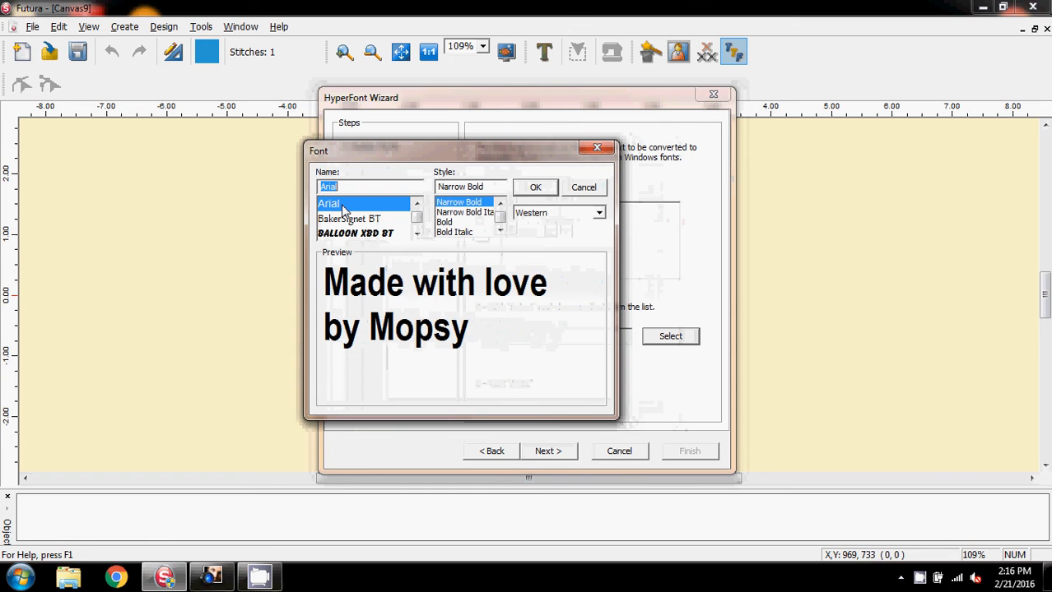
{"action": "left_click", "coordinate": [354, 222]}
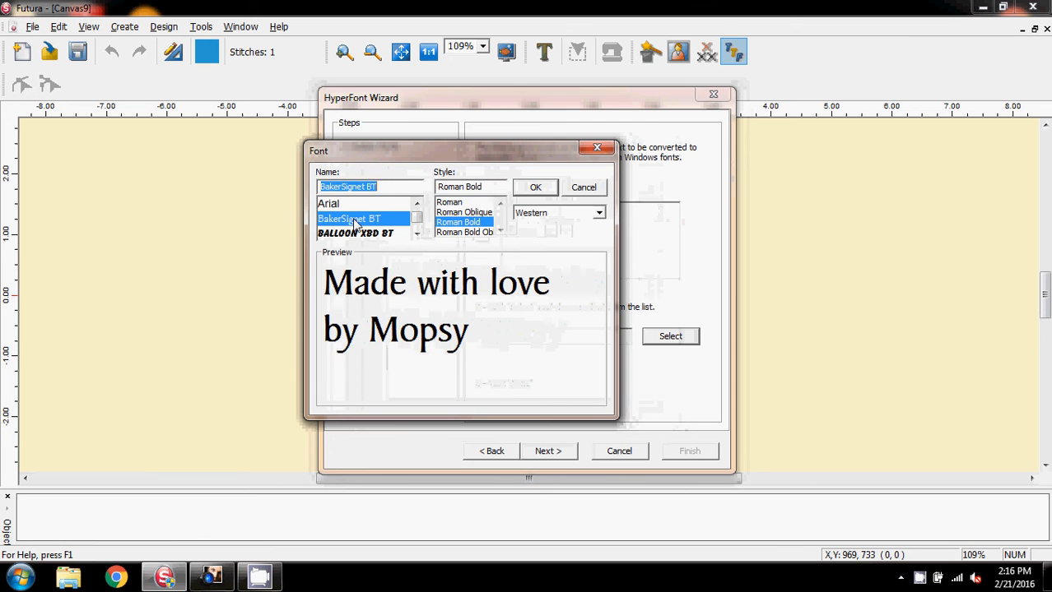
{"action": "left_click", "coordinate": [416, 234]}
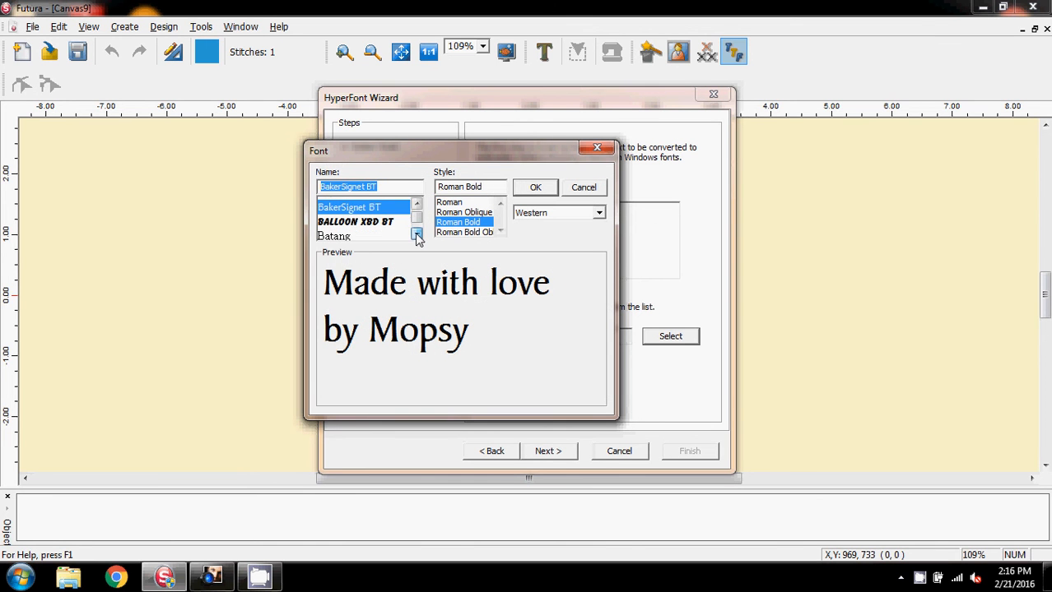
{"action": "left_click", "coordinate": [416, 235]}
{"action": "left_click", "coordinate": [359, 205]}
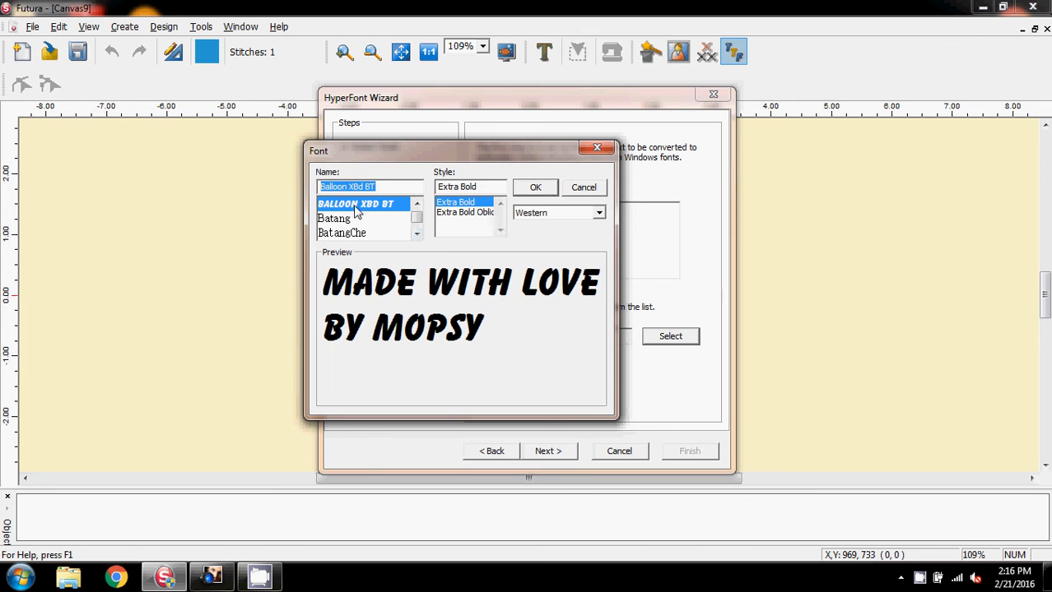
{"action": "left_click", "coordinate": [416, 234]}
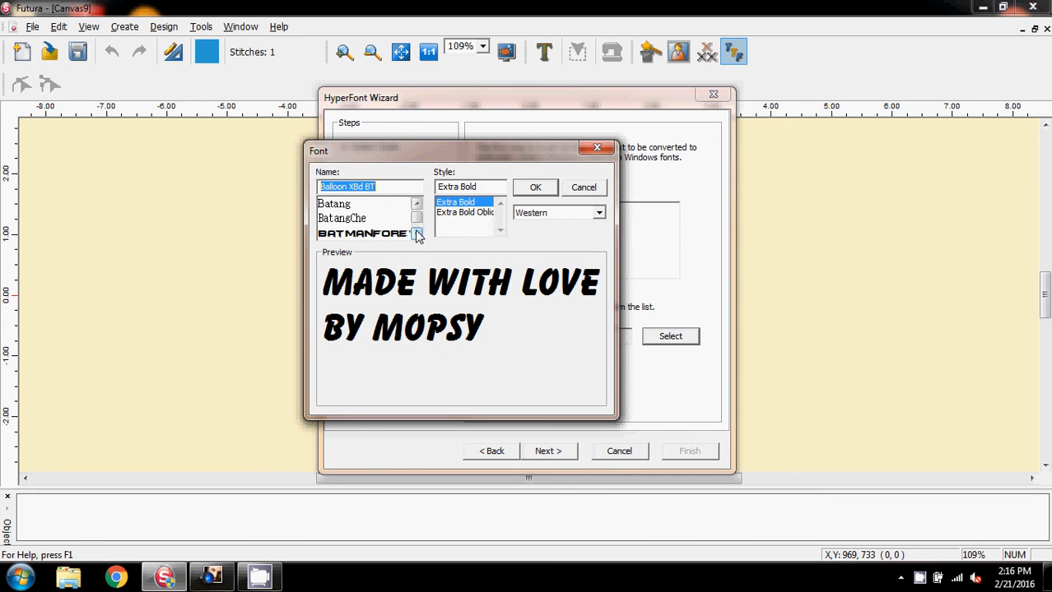
{"action": "left_click", "coordinate": [416, 234]}
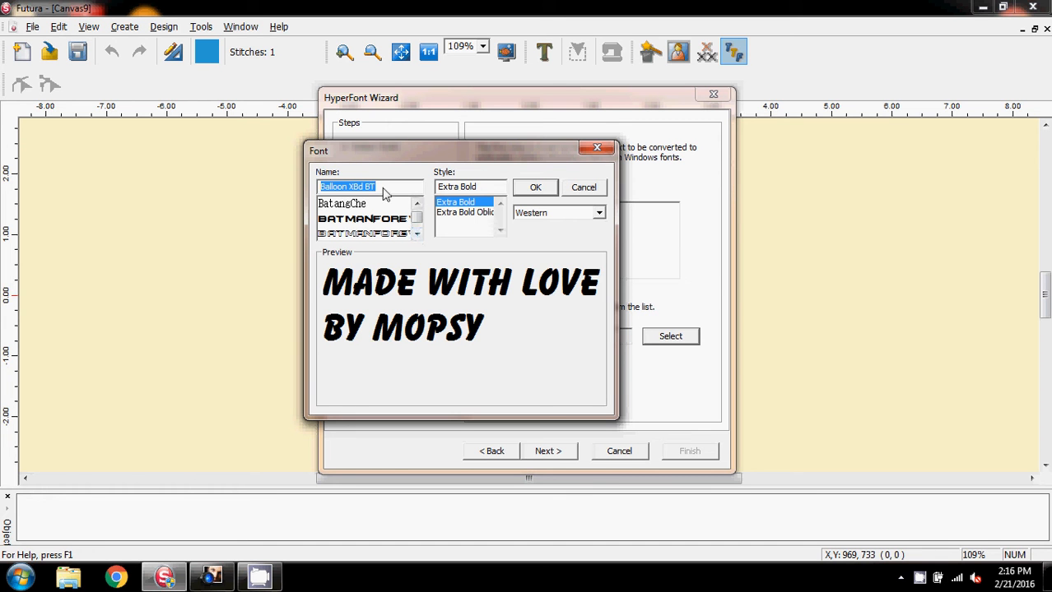
Step: Choose the Cordia New font in Regular style and finish the wizard with column stitch lettering
{"action": "type", "text": "cor"}
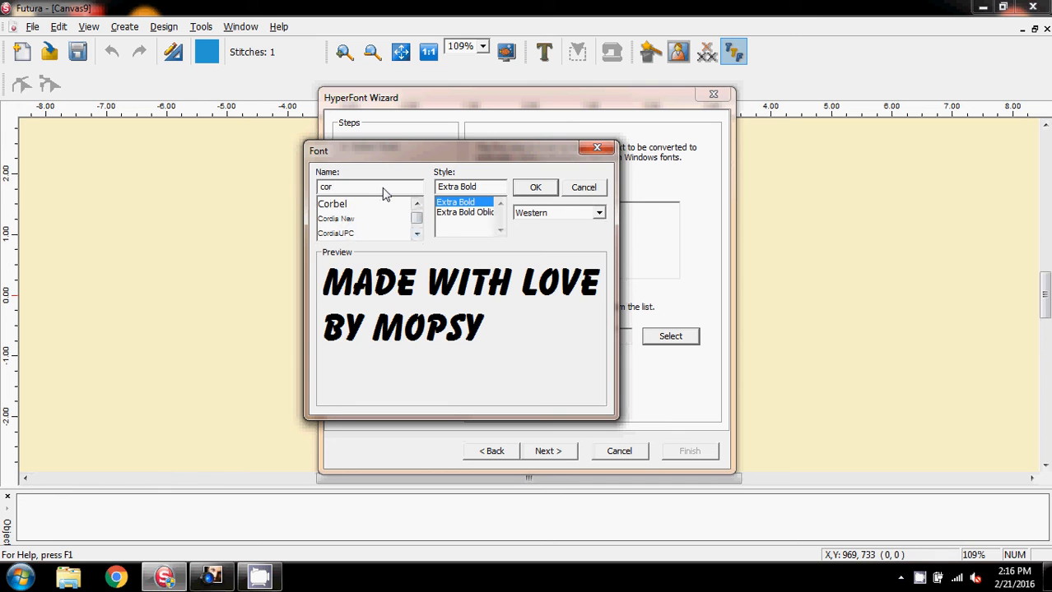
{"action": "left_click", "coordinate": [341, 226]}
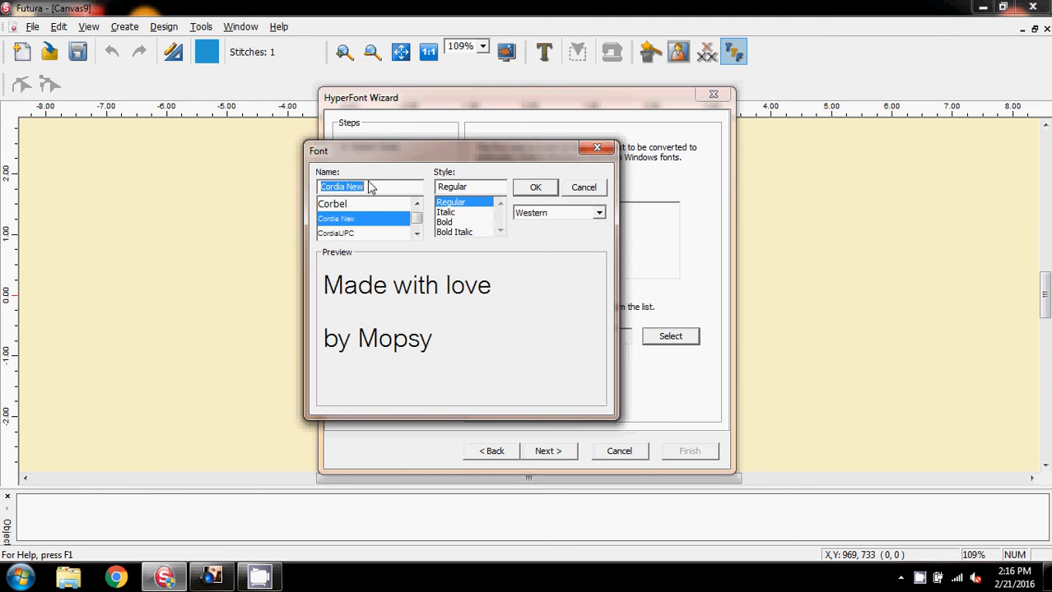
{"action": "key", "text": "Tab"}
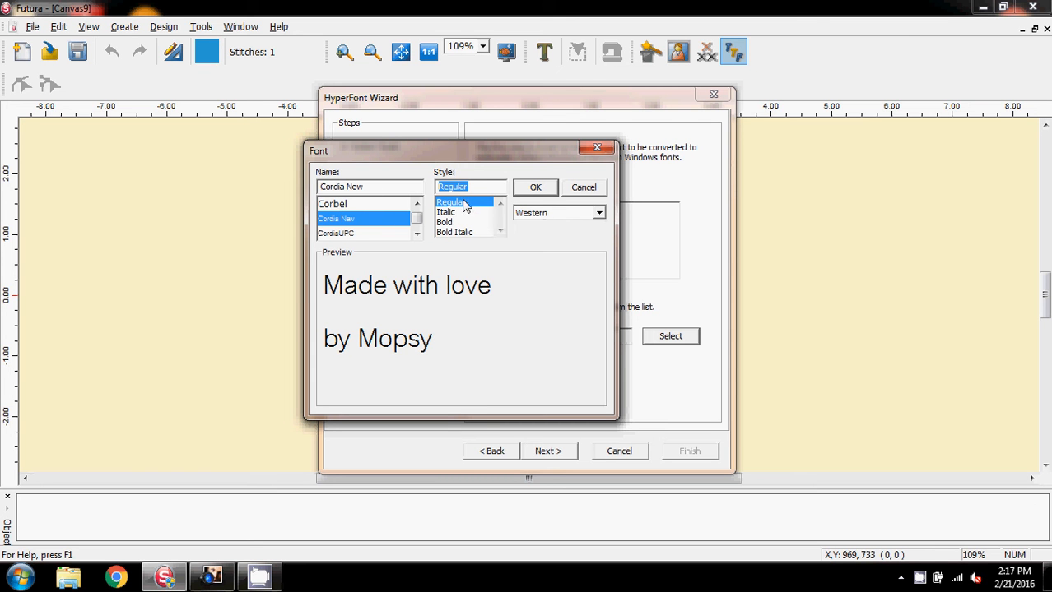
{"action": "left_click", "coordinate": [536, 189]}
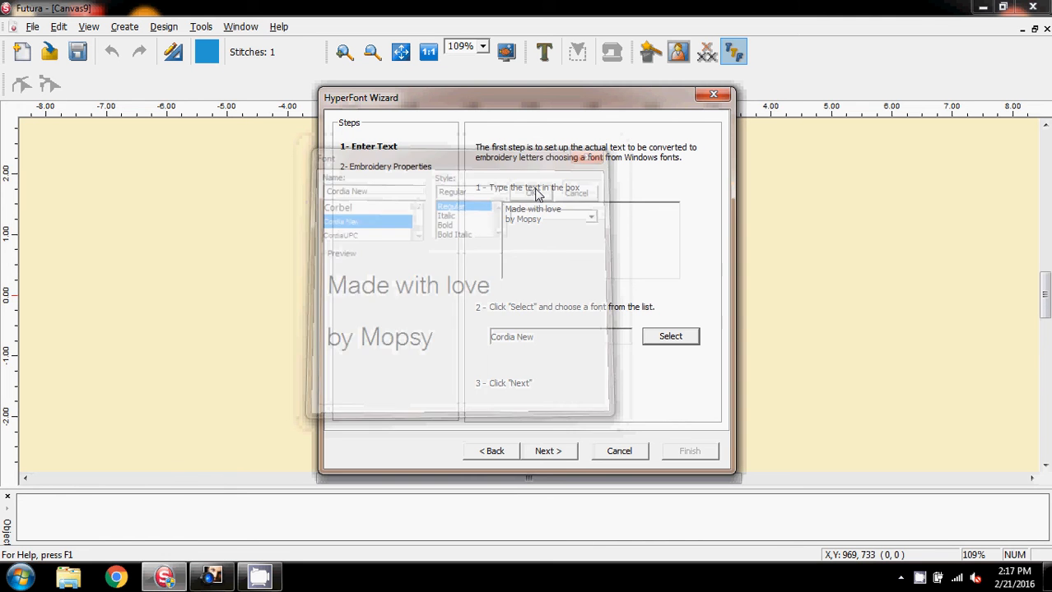
{"action": "left_click", "coordinate": [548, 452]}
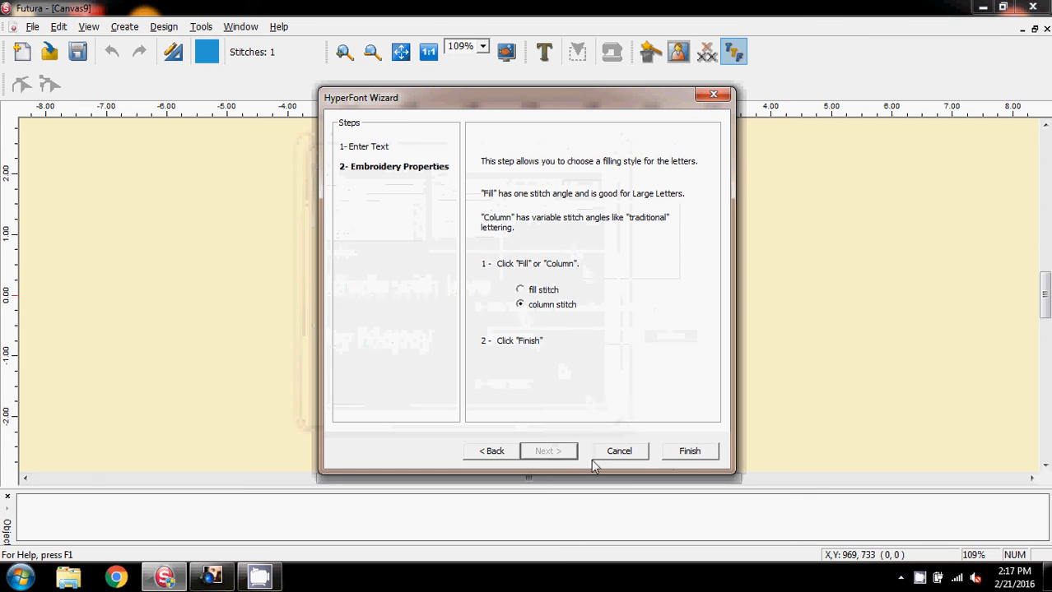
{"action": "left_click", "coordinate": [690, 452]}
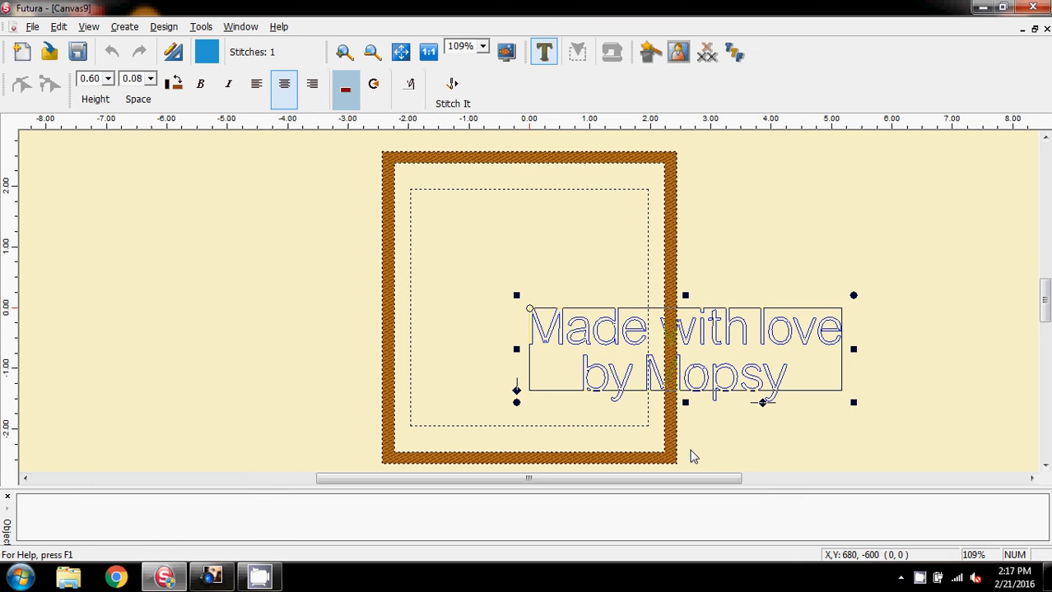
Step: Move the lettering over the middle of the hoop and set its height to 0.20
{"action": "left_click_drag", "start_coordinate": [701, 359], "coordinate": [547, 296]}
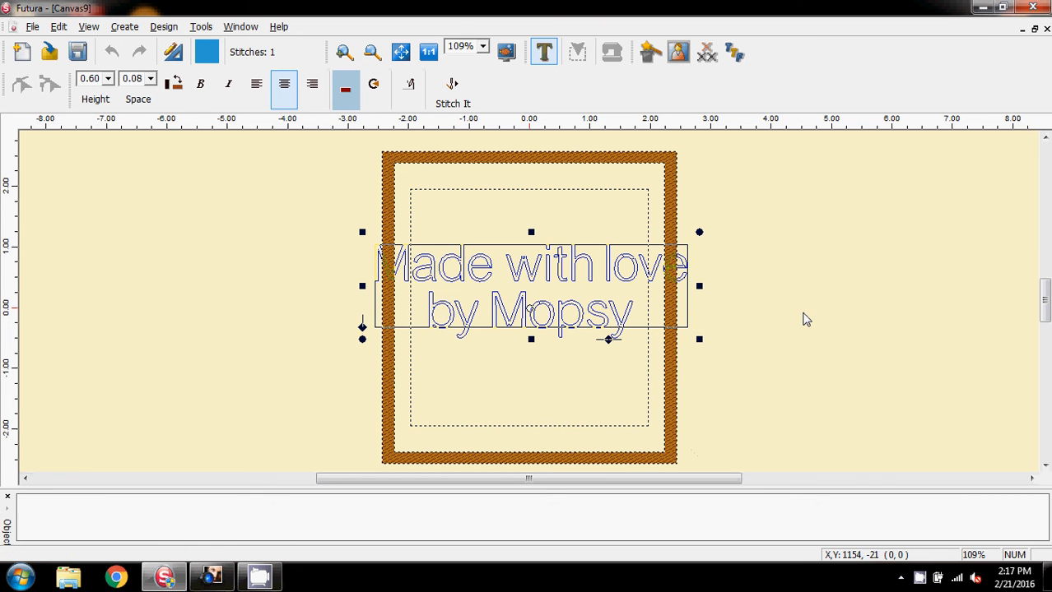
{"action": "left_click", "coordinate": [108, 79]}
{"action": "left_click", "coordinate": [105, 92]}
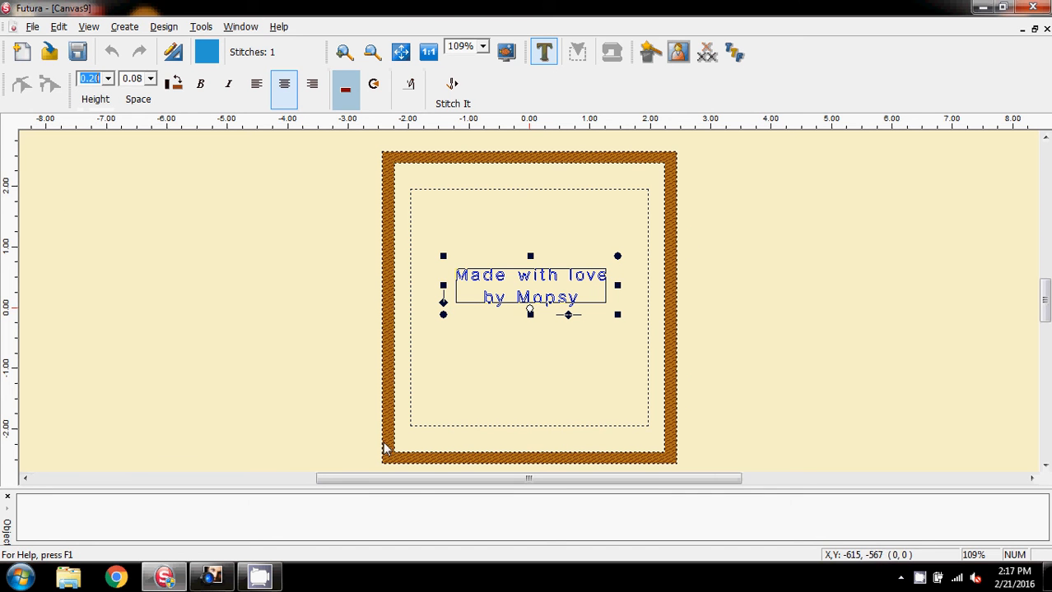
Step: Try to set the lettering height to 0.1
{"action": "left_click_drag", "start_coordinate": [378, 481], "coordinate": [140, 391]}
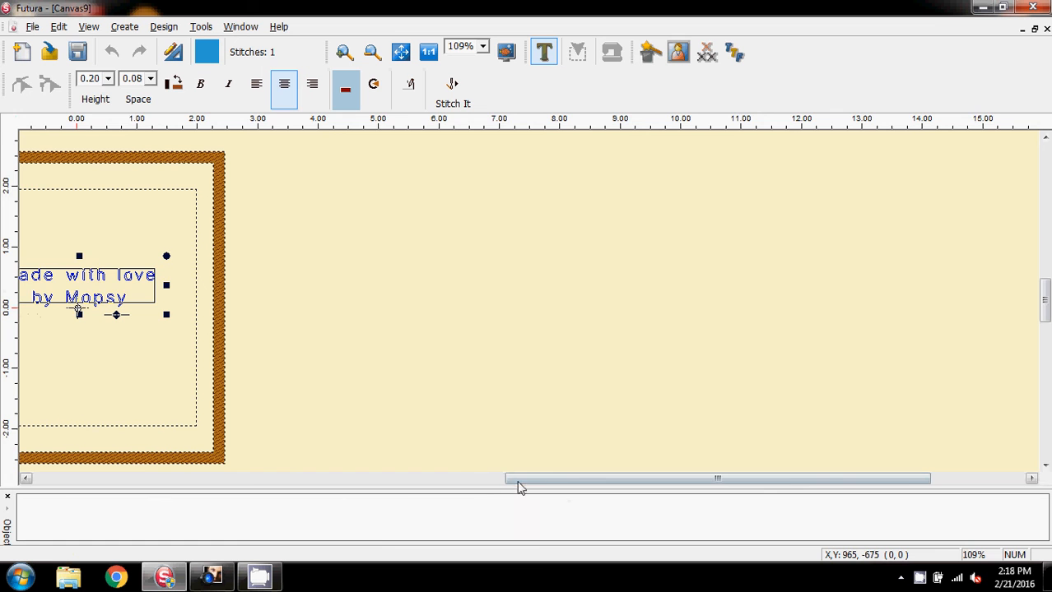
{"action": "left_click_drag", "start_coordinate": [517, 487], "coordinate": [422, 486]}
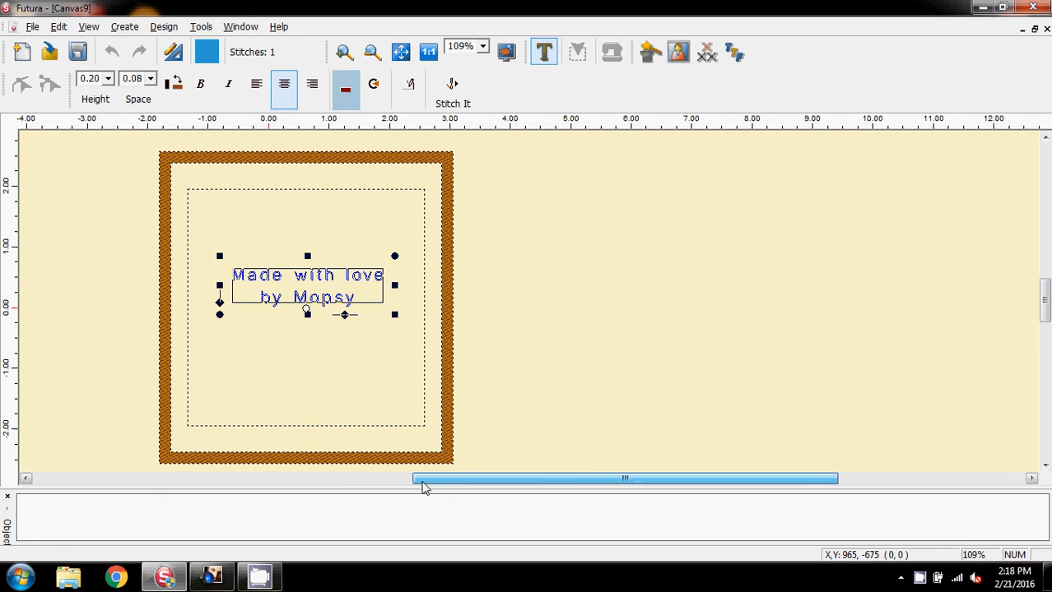
{"action": "left_click", "coordinate": [107, 79]}
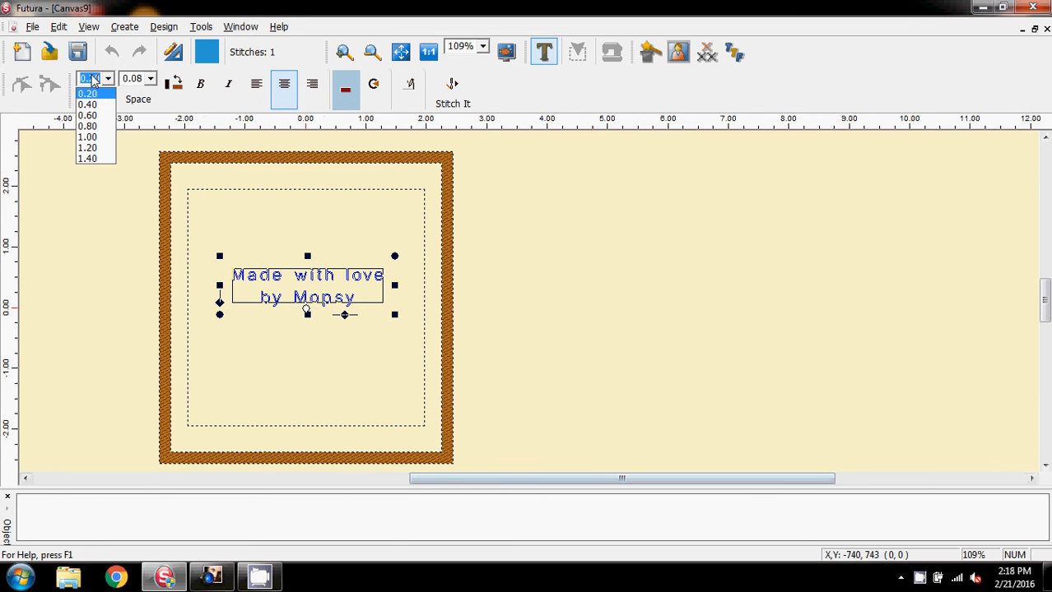
{"action": "left_click", "coordinate": [93, 79]}
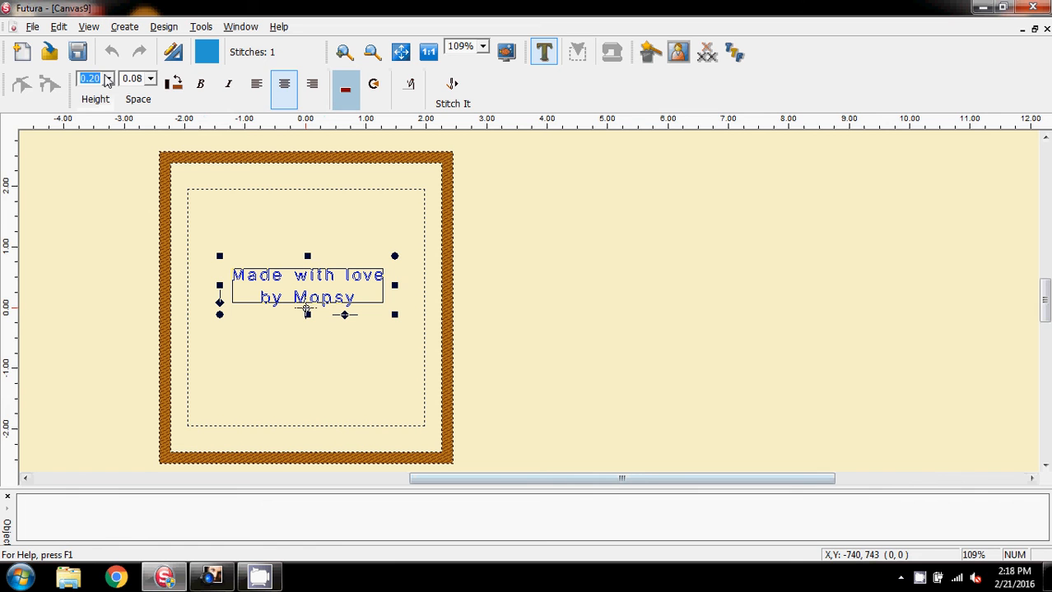
{"action": "key", "text": "Left"}
{"action": "key", "text": "BackSpace"}
{"action": "key", "text": "Delete"}
{"action": "type", "text": "1"}
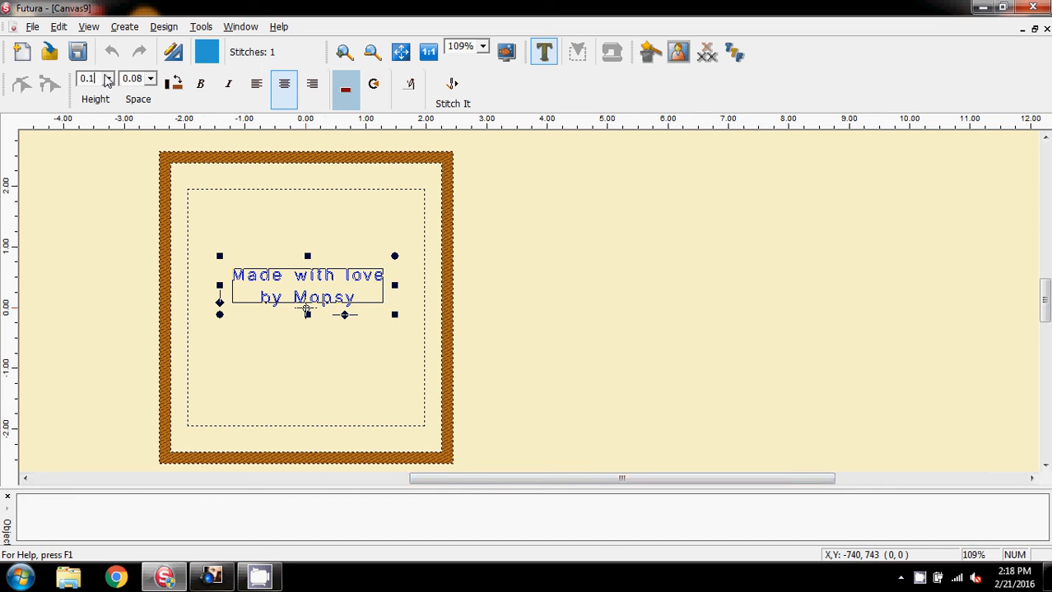
Step: Reduce the spacing between the two text lines through Advanced Spacing
{"action": "left_click", "coordinate": [149, 79]}
{"action": "left_click", "coordinate": [149, 81]}
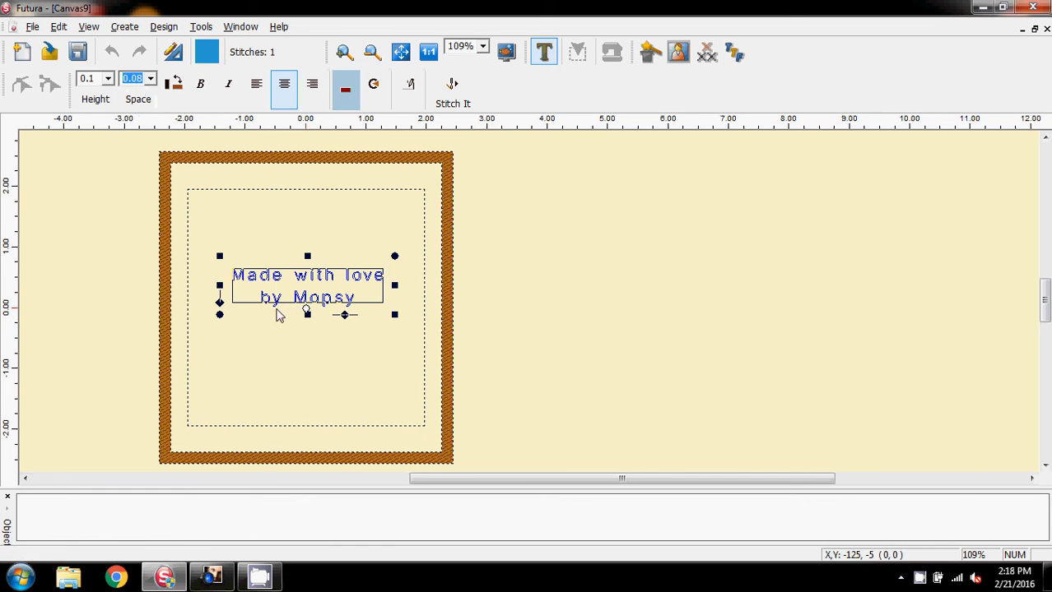
{"action": "right_click", "coordinate": [320, 292]}
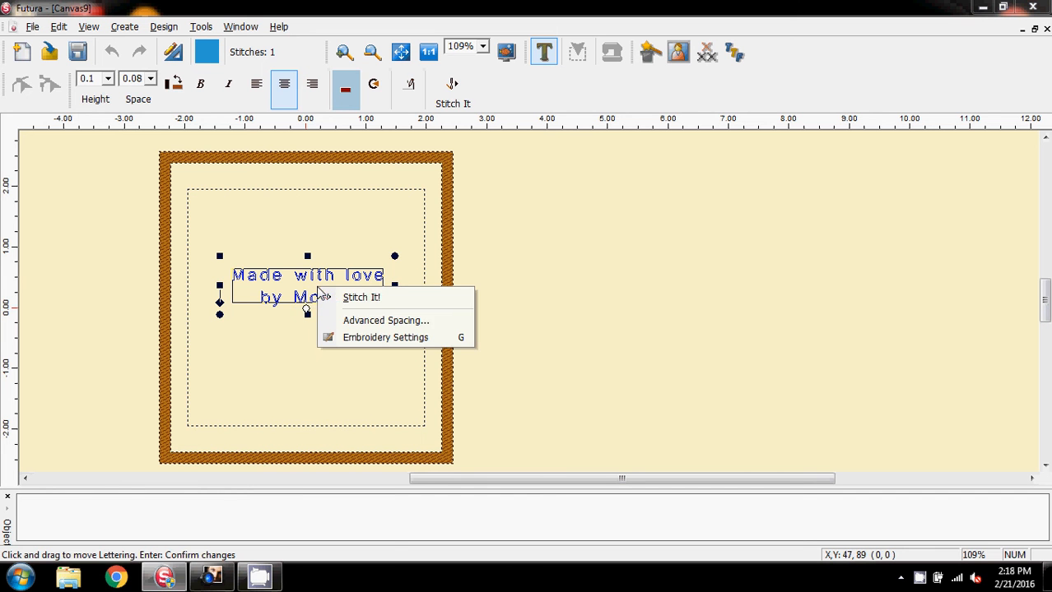
{"action": "left_click", "coordinate": [366, 327]}
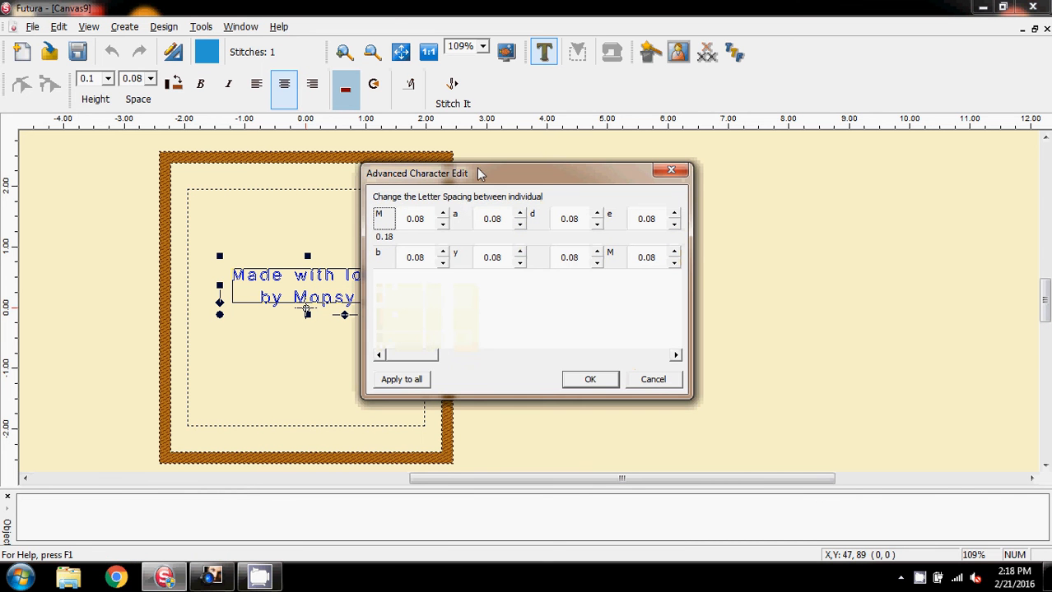
{"action": "left_click_drag", "start_coordinate": [484, 179], "coordinate": [612, 176]}
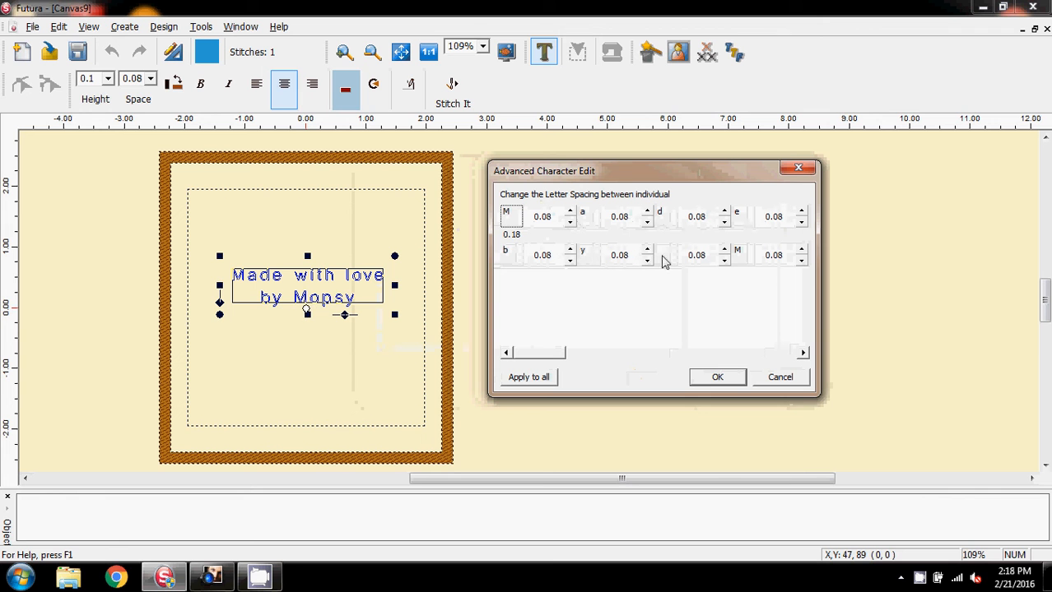
{"action": "left_click", "coordinate": [518, 237]}
{"action": "left_click", "coordinate": [714, 377]}
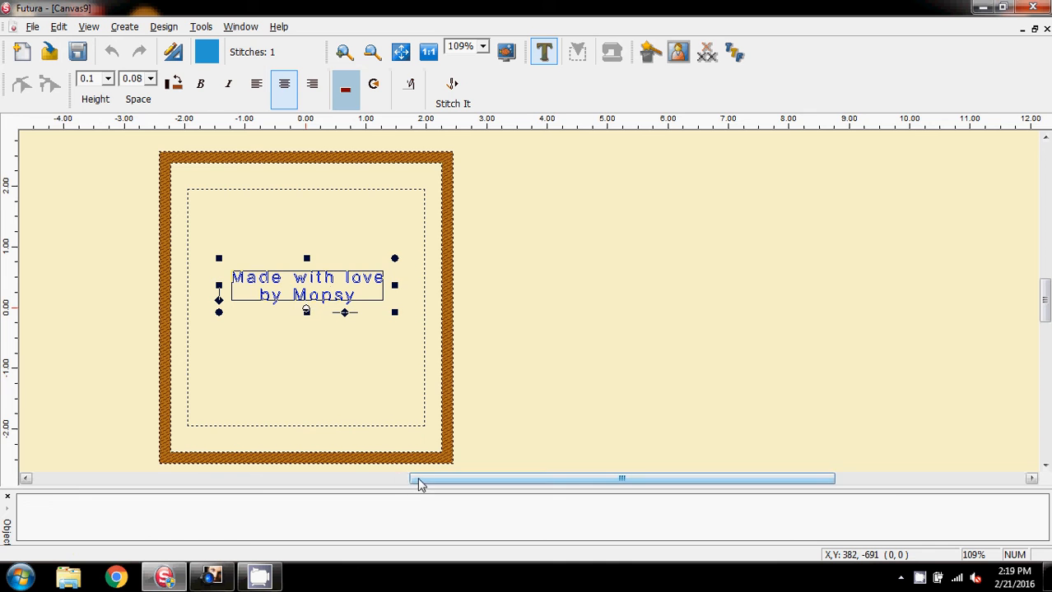
Step: Move the lettering down by about 0.1, closer to the hoop's centre
{"action": "left_click_drag", "start_coordinate": [418, 480], "coordinate": [514, 481]}
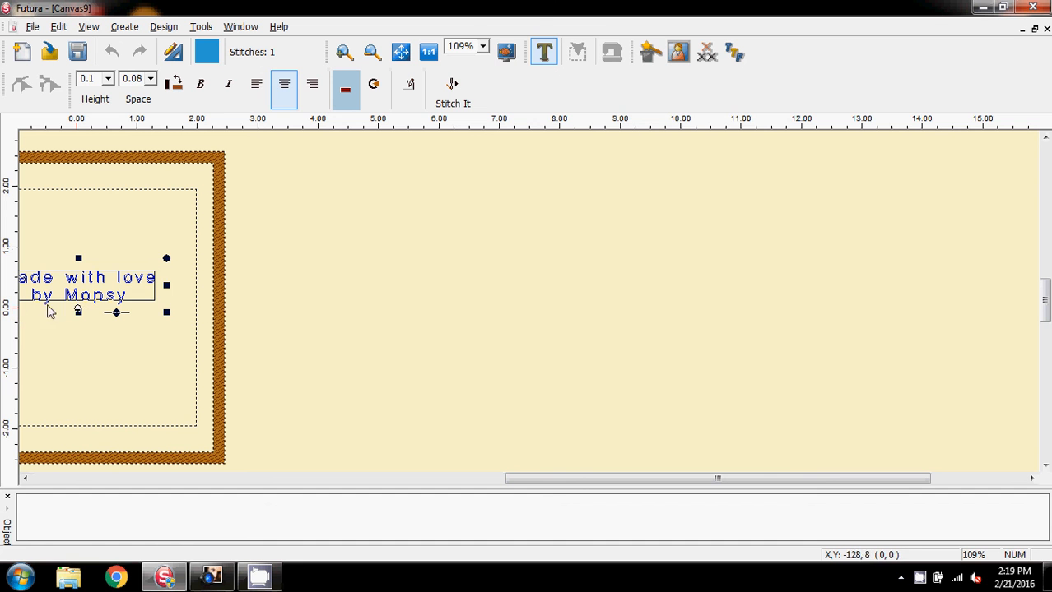
{"action": "left_click_drag", "start_coordinate": [70, 288], "coordinate": [68, 289]}
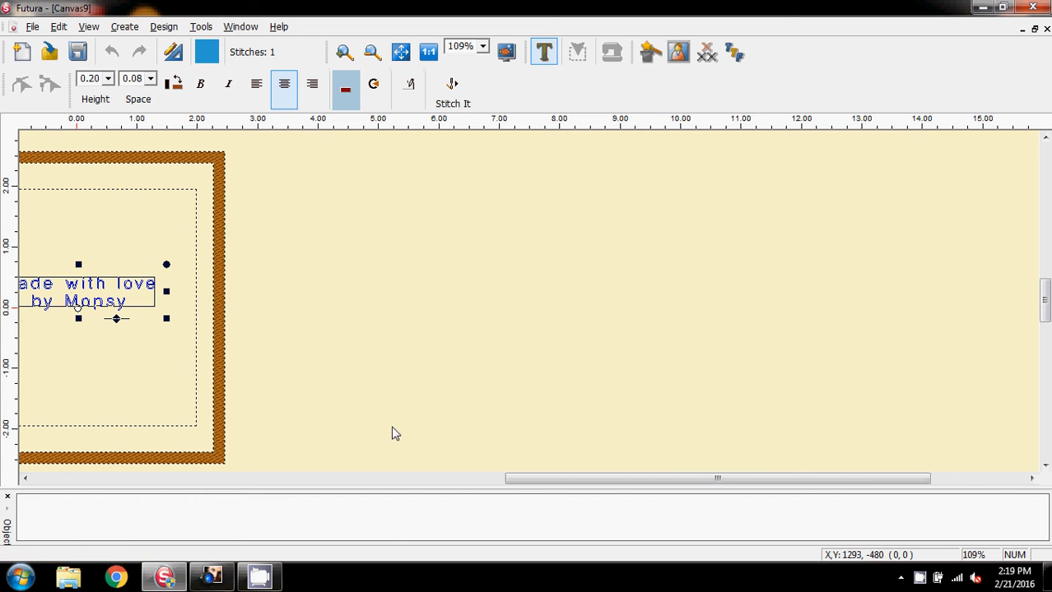
{"action": "left_click_drag", "start_coordinate": [524, 481], "coordinate": [362, 491]}
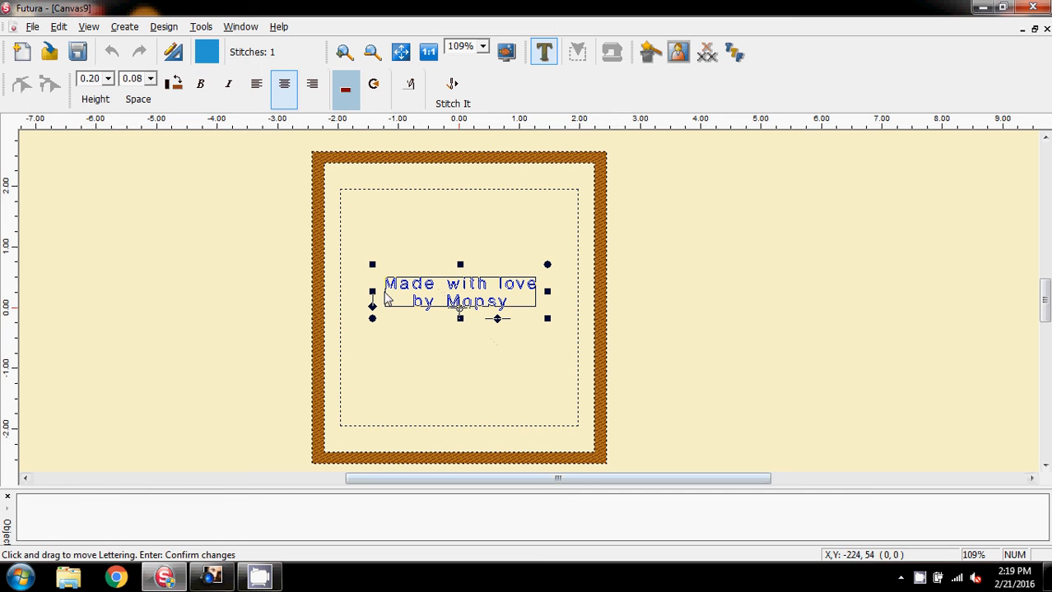
Step: Open the lettering's Embroidery Settings and choose the preset fabric Micro Letters Stable from the Letters category
{"action": "left_click", "coordinate": [164, 27]}
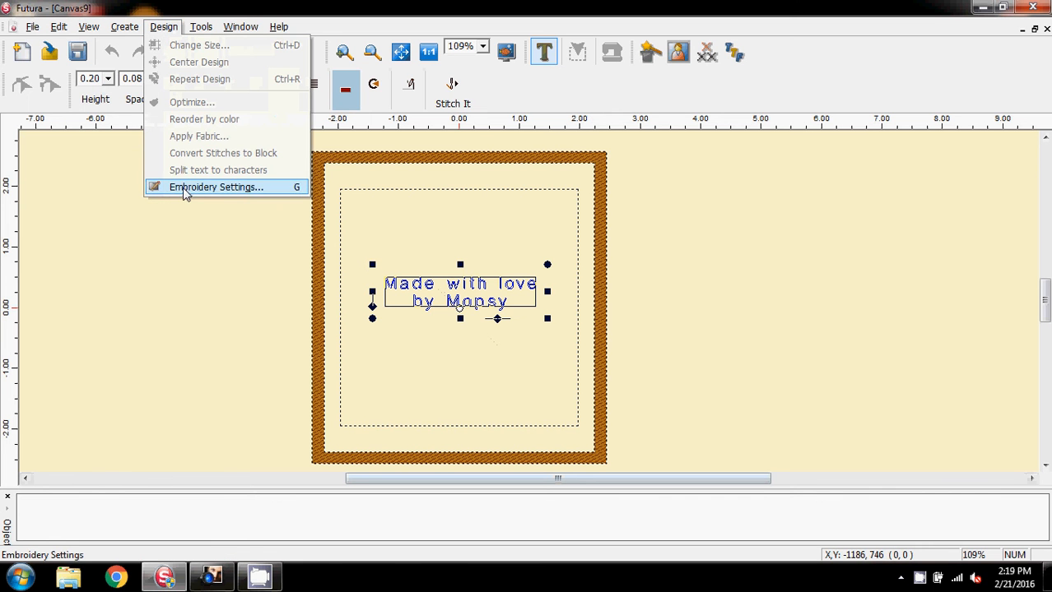
{"action": "left_click", "coordinate": [186, 188]}
{"action": "left_click_drag", "start_coordinate": [223, 120], "coordinate": [161, 131]}
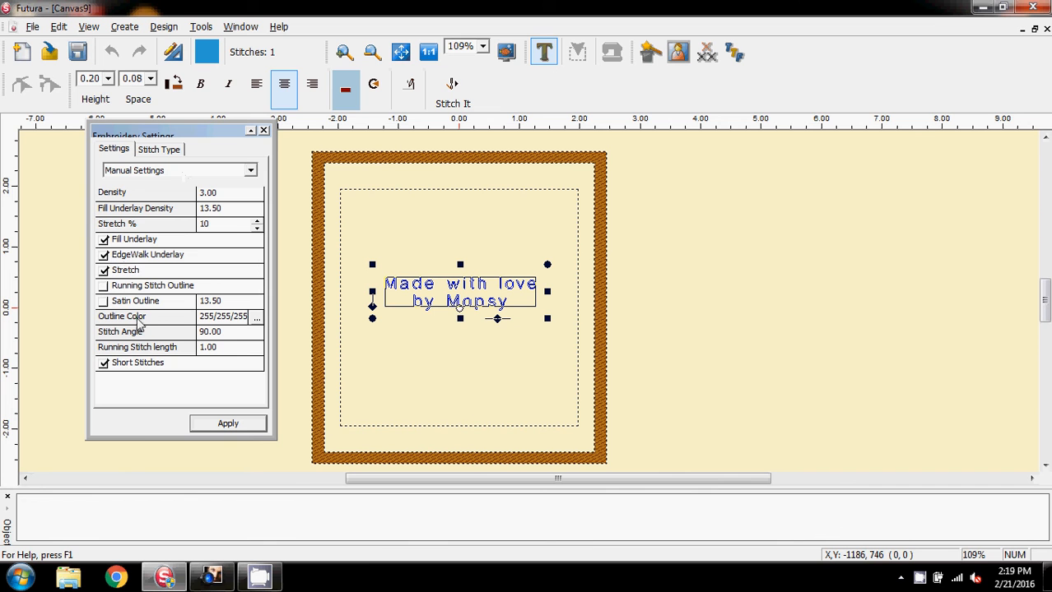
{"action": "left_click", "coordinate": [249, 170]}
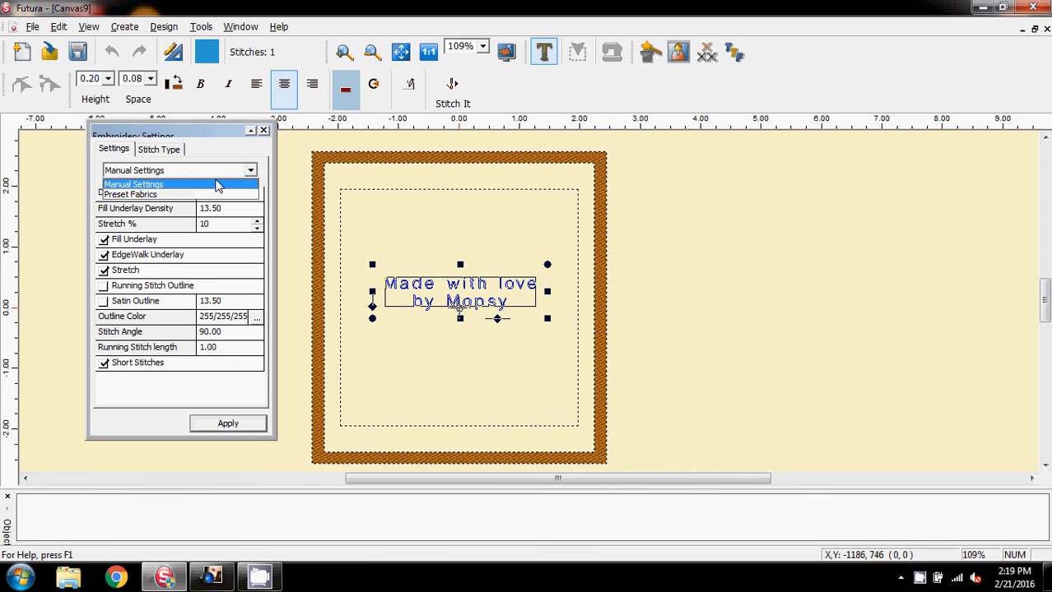
{"action": "left_click", "coordinate": [154, 197]}
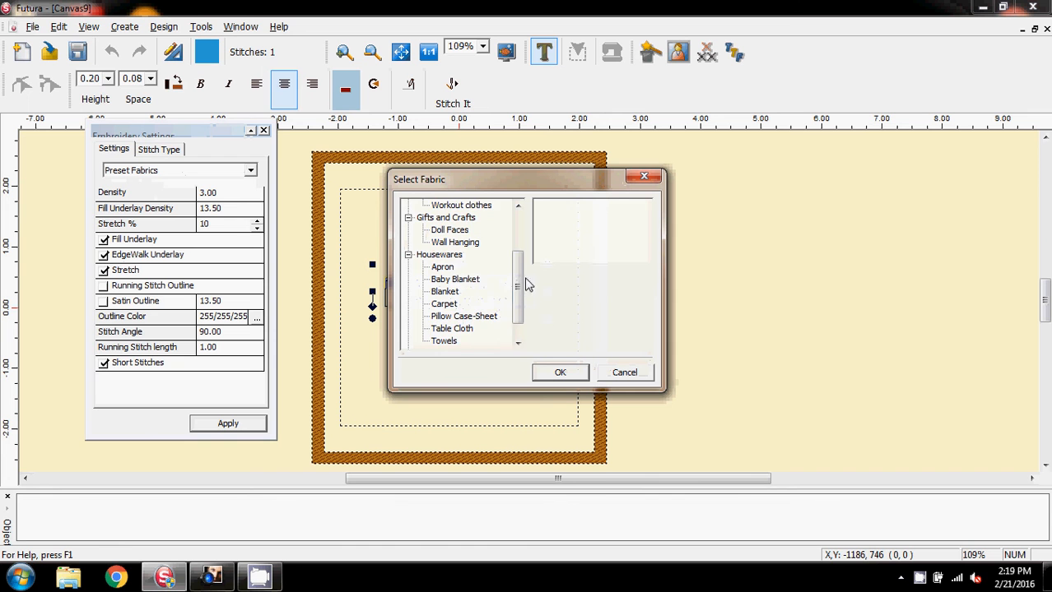
{"action": "left_click_drag", "start_coordinate": [527, 285], "coordinate": [493, 336]}
{"action": "left_click", "coordinate": [427, 329]}
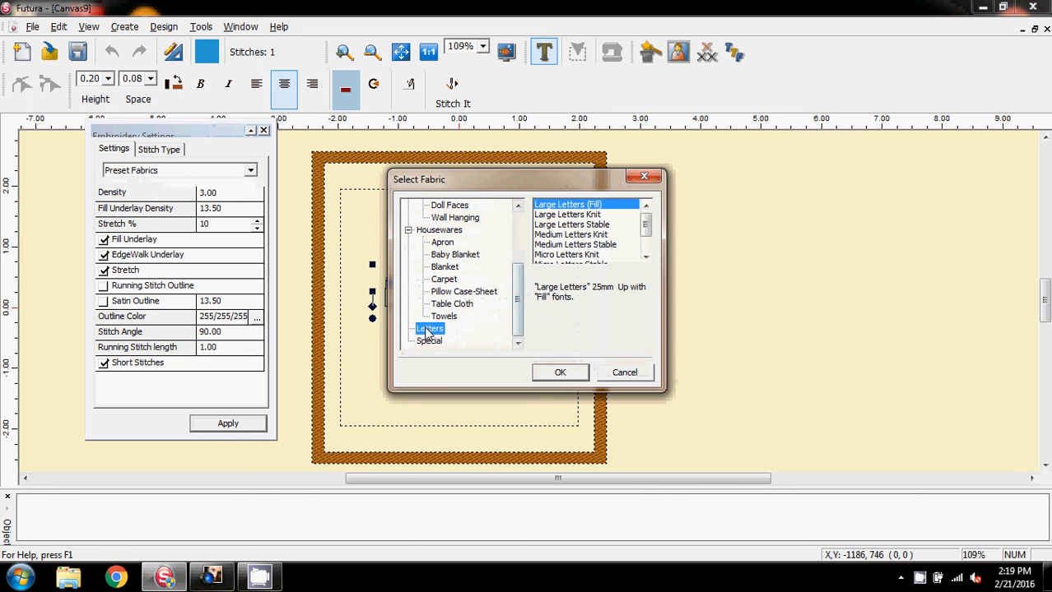
{"action": "left_click_drag", "start_coordinate": [646, 225], "coordinate": [646, 252]}
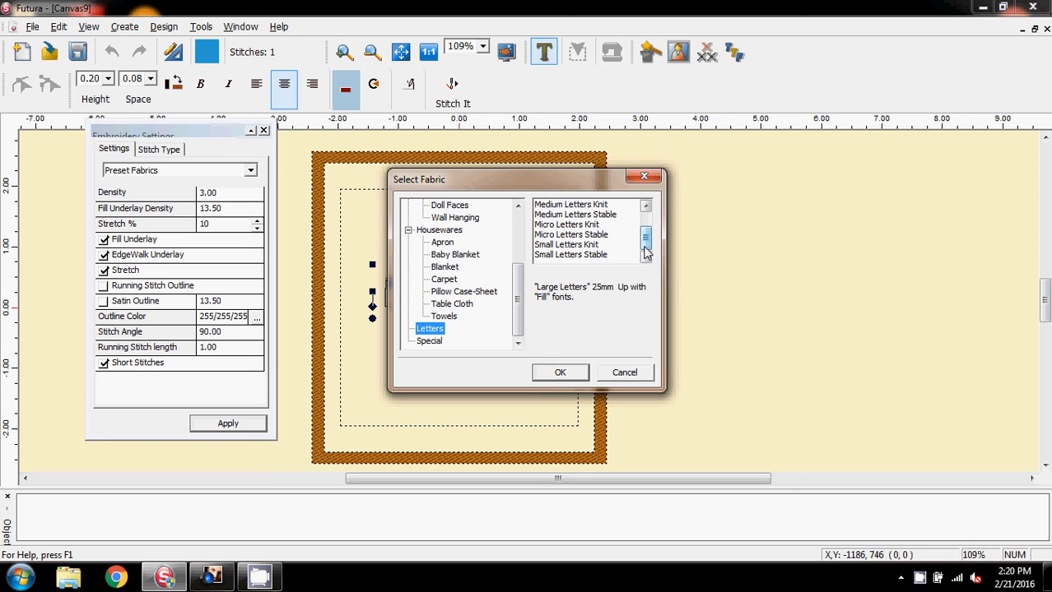
{"action": "left_click", "coordinate": [567, 236]}
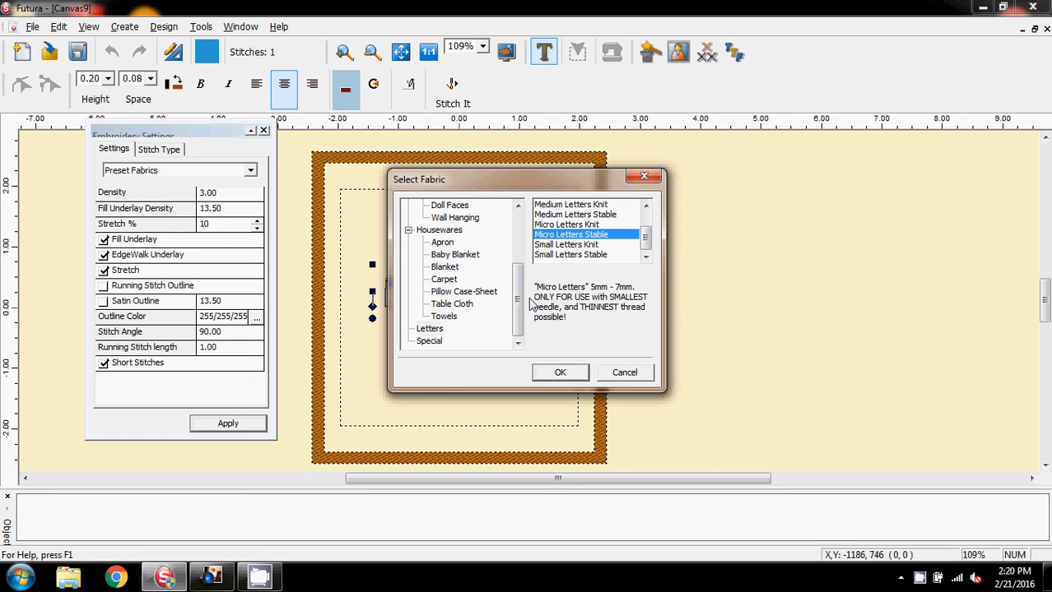
{"action": "left_click", "coordinate": [560, 374]}
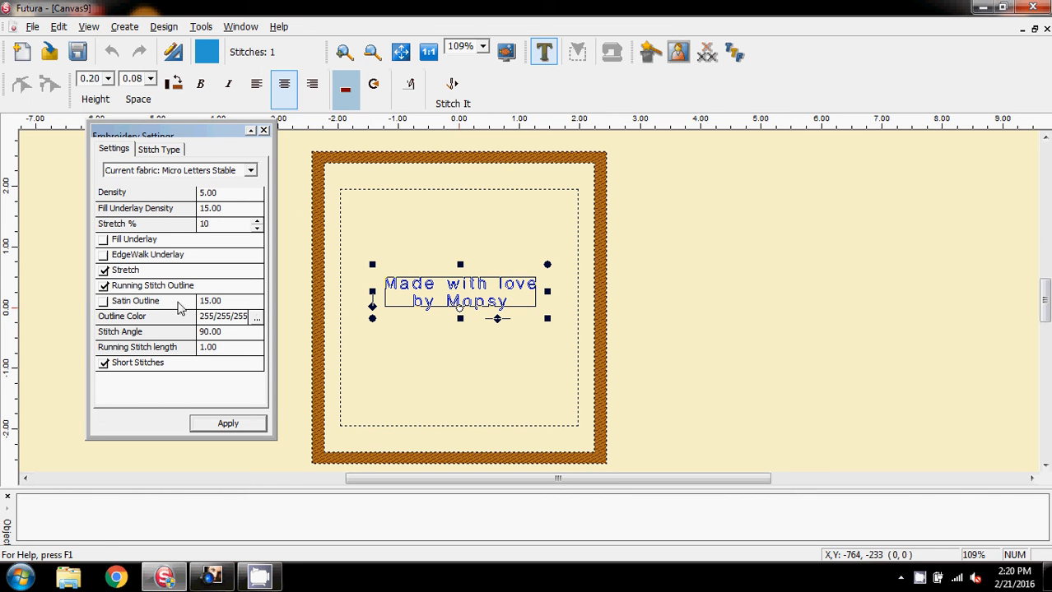
Step: Set the lettering's outline color to the current blue thread color, 44/154/214
{"action": "left_click", "coordinate": [256, 320]}
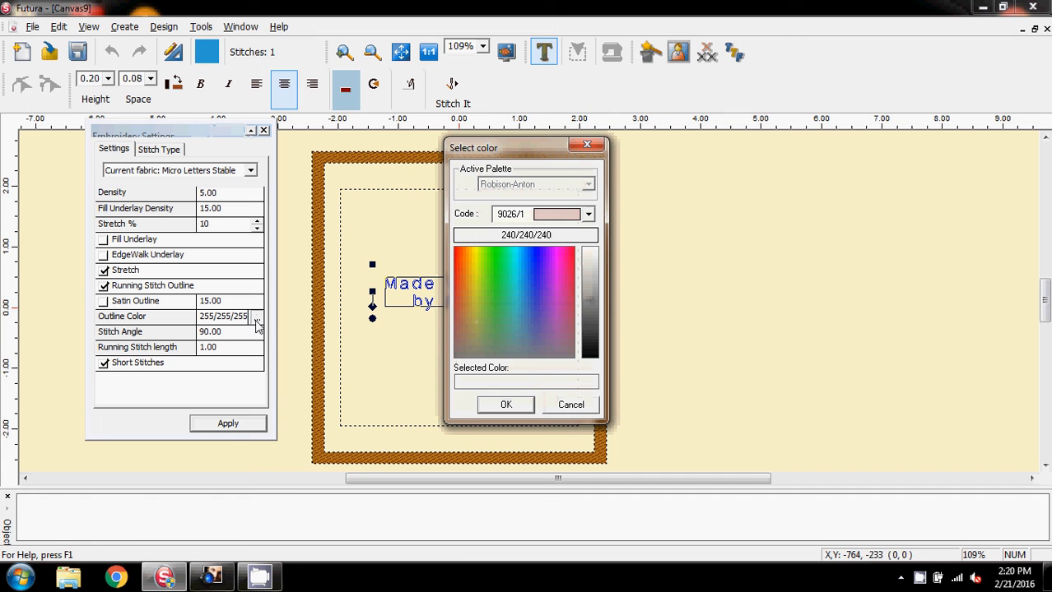
{"action": "left_click", "coordinate": [587, 214]}
{"action": "mouse_move", "coordinate": [590, 255]}
{"action": "left_mouse_down"}
{"action": "mouse_move", "coordinate": [590, 348]}
{"action": "mouse_move", "coordinate": [589, 241]}
{"action": "mouse_move", "coordinate": [588, 254]}
{"action": "left_mouse_up"}
{"action": "left_click", "coordinate": [498, 242]}
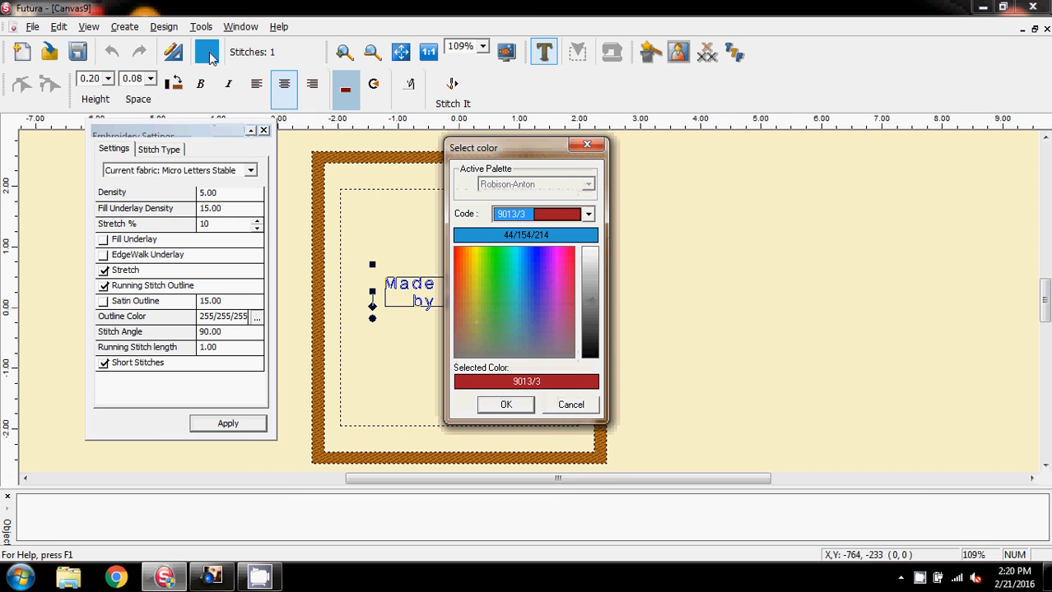
{"action": "left_click", "coordinate": [209, 56]}
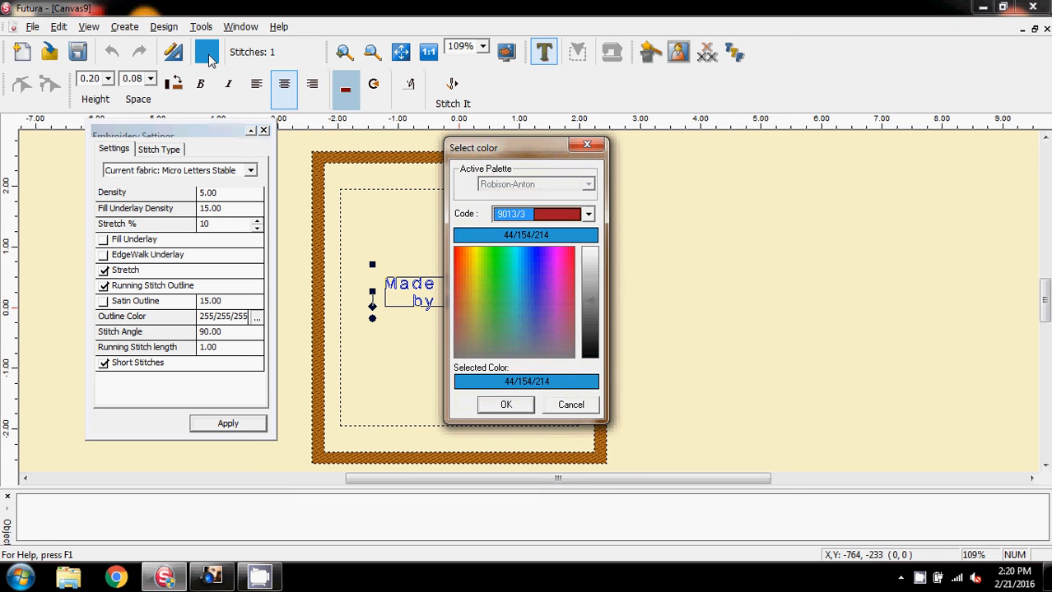
{"action": "left_click", "coordinate": [505, 406]}
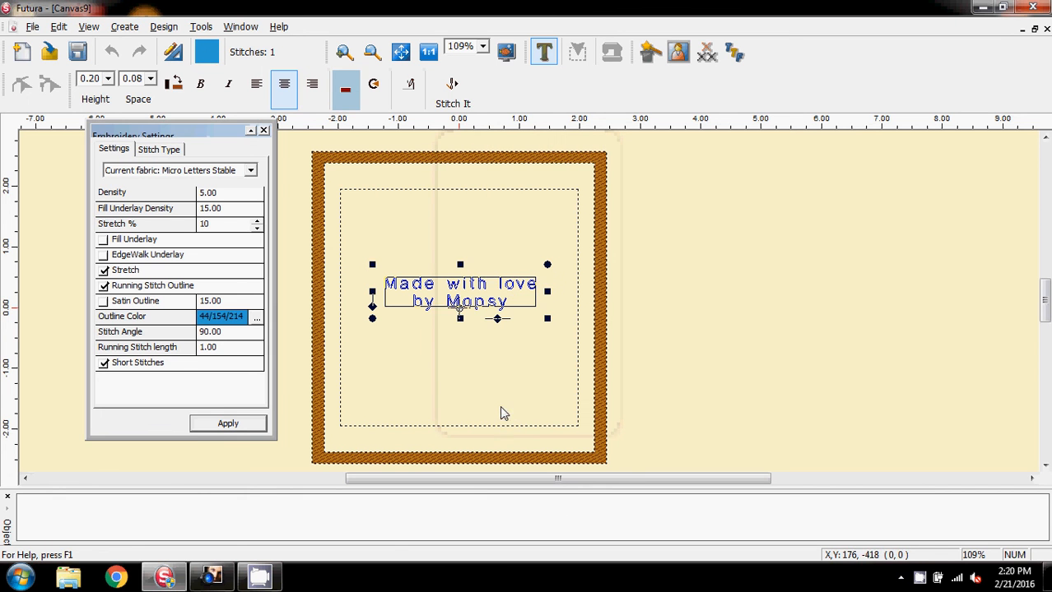
Step: Apply the embroidery settings, generate the lettering's stitches with Stitch It and close the settings window
{"action": "left_click", "coordinate": [222, 424]}
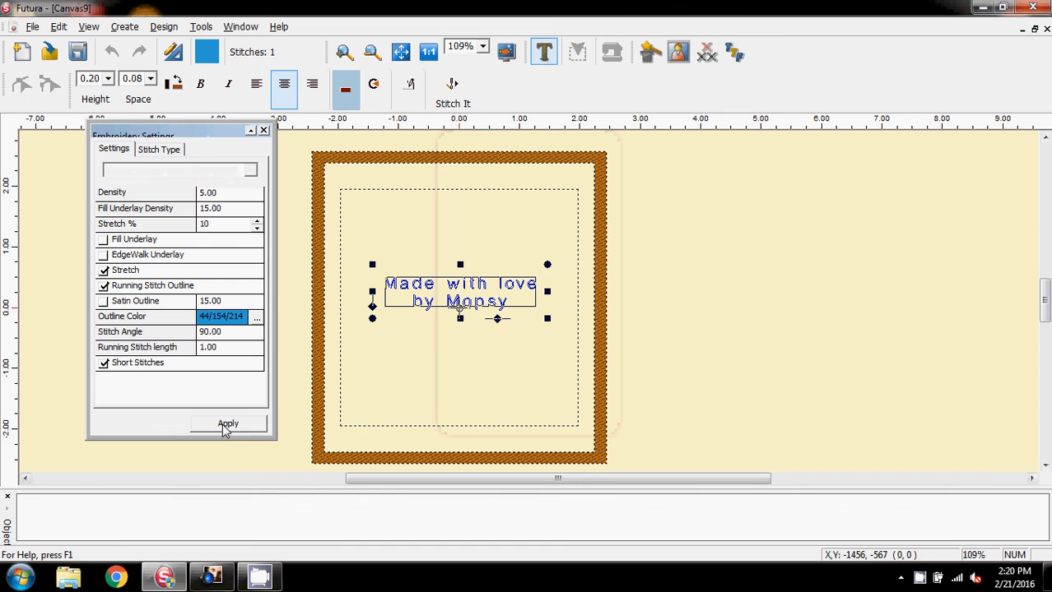
{"action": "left_click", "coordinate": [450, 96]}
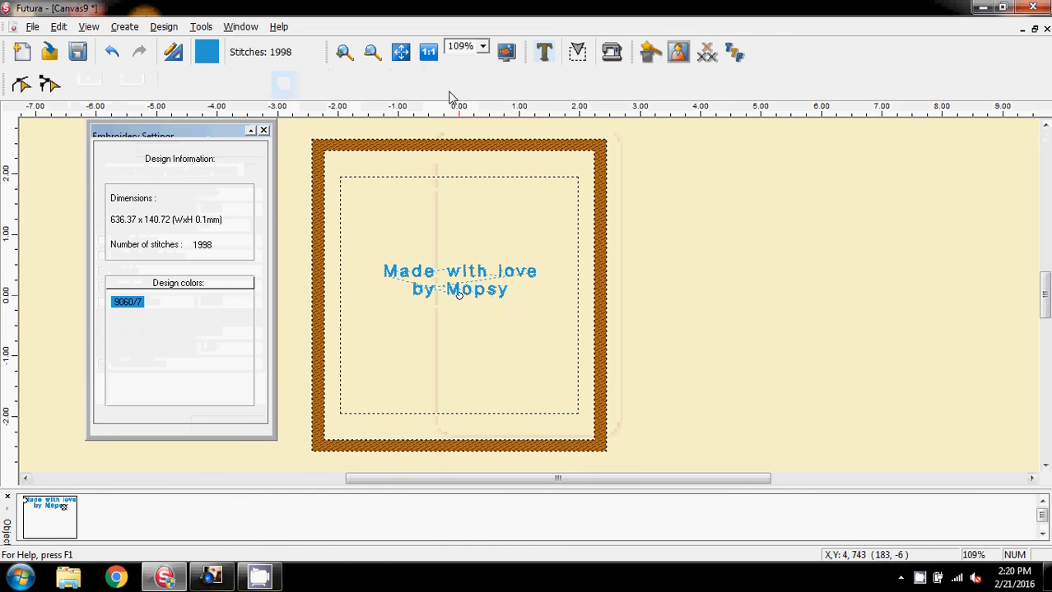
{"action": "left_click", "coordinate": [264, 132]}
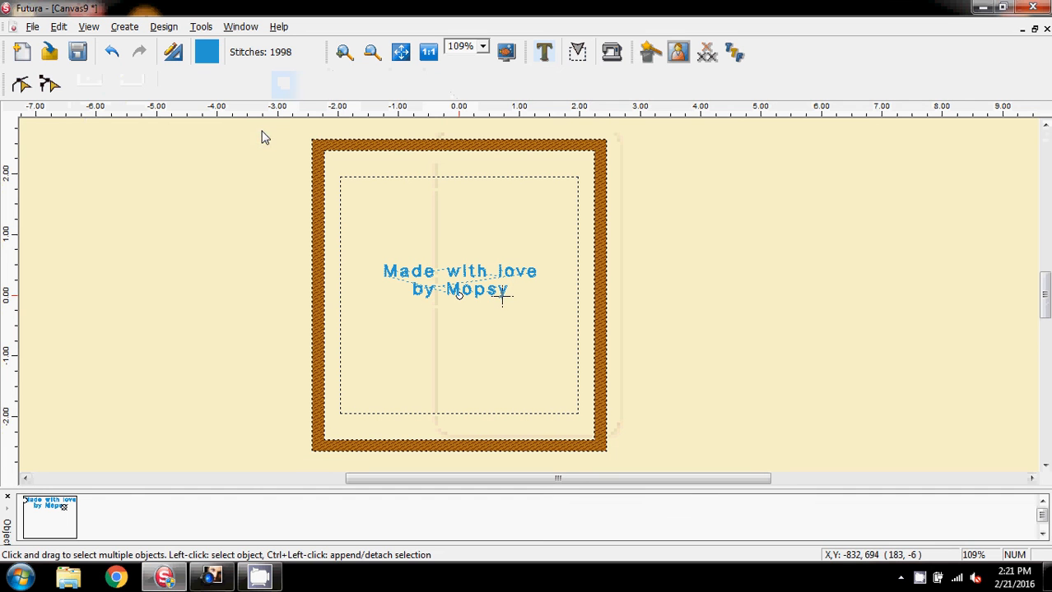
Step: Show the stitched lettering in the realistic stitch view and examine both text lines at 300% before returning to 1:1
{"action": "left_click", "coordinate": [88, 27]}
{"action": "left_click", "coordinate": [113, 42]}
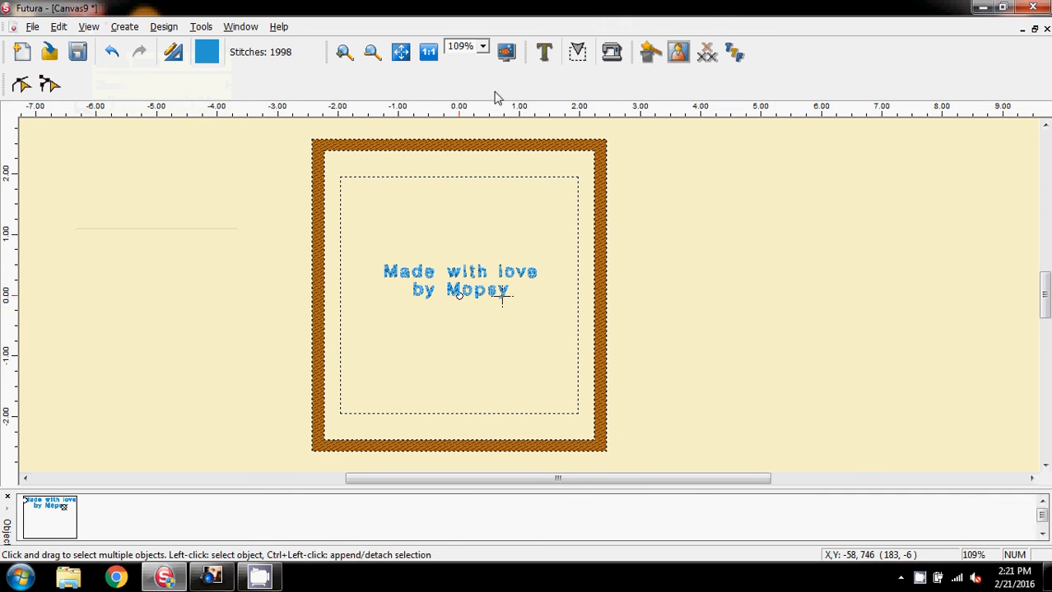
{"action": "left_click", "coordinate": [482, 47]}
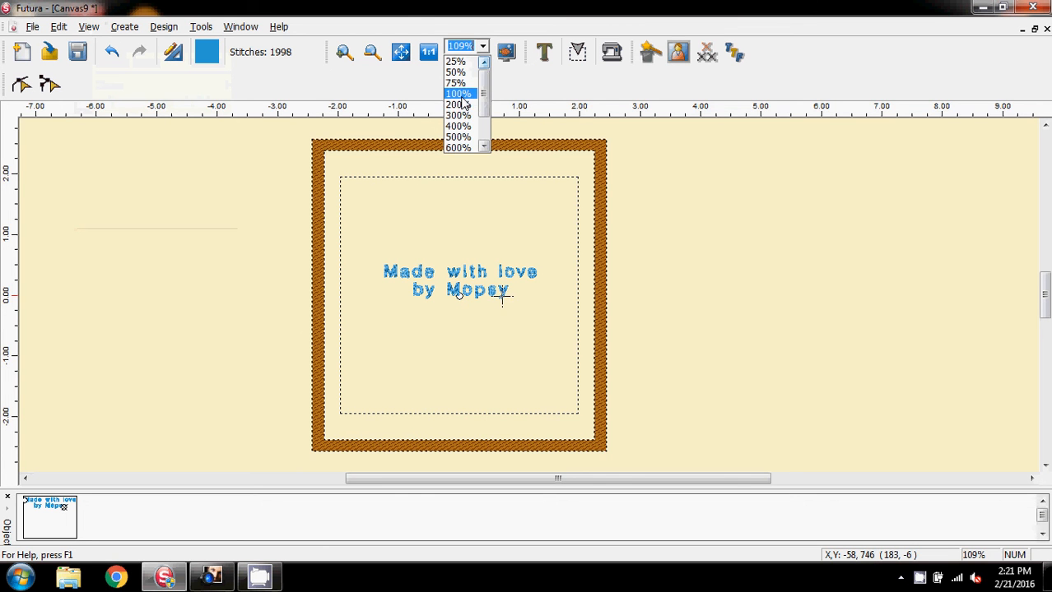
{"action": "left_click", "coordinate": [458, 94]}
{"action": "left_click", "coordinate": [482, 51]}
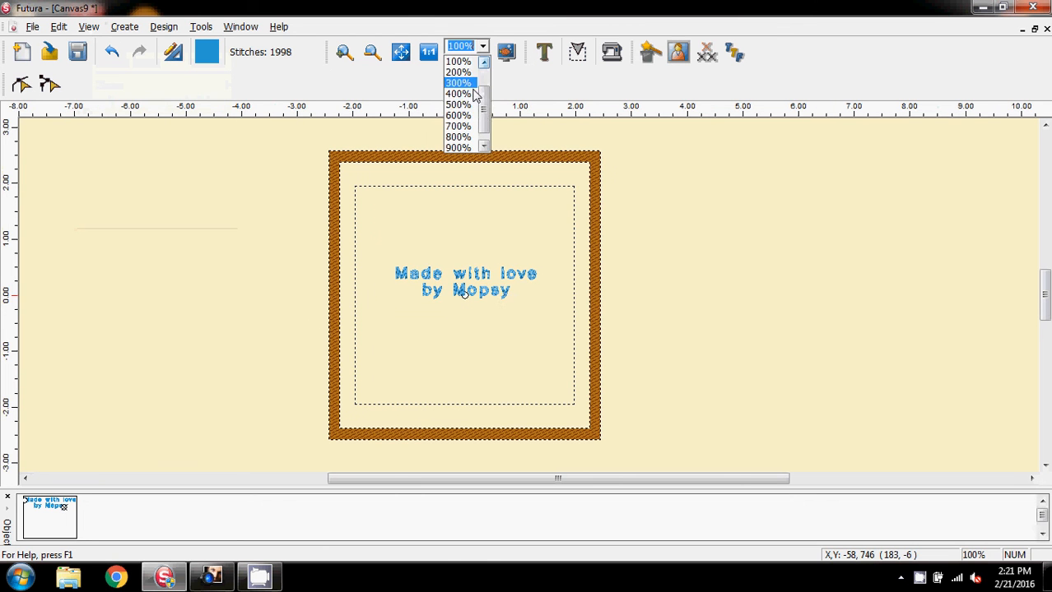
{"action": "left_click", "coordinate": [468, 86]}
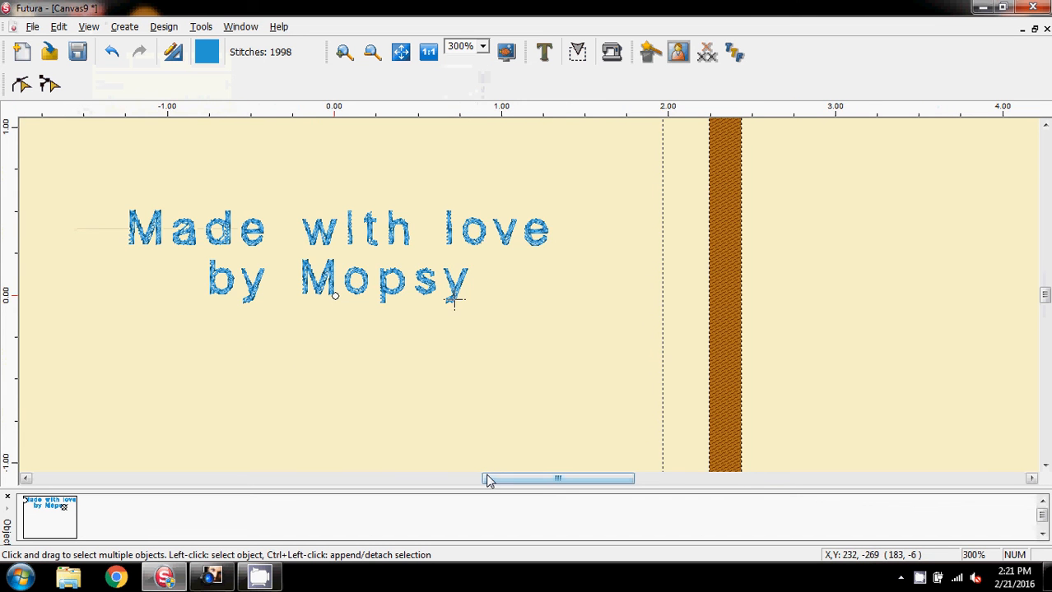
{"action": "left_click_drag", "start_coordinate": [487, 481], "coordinate": [524, 480]}
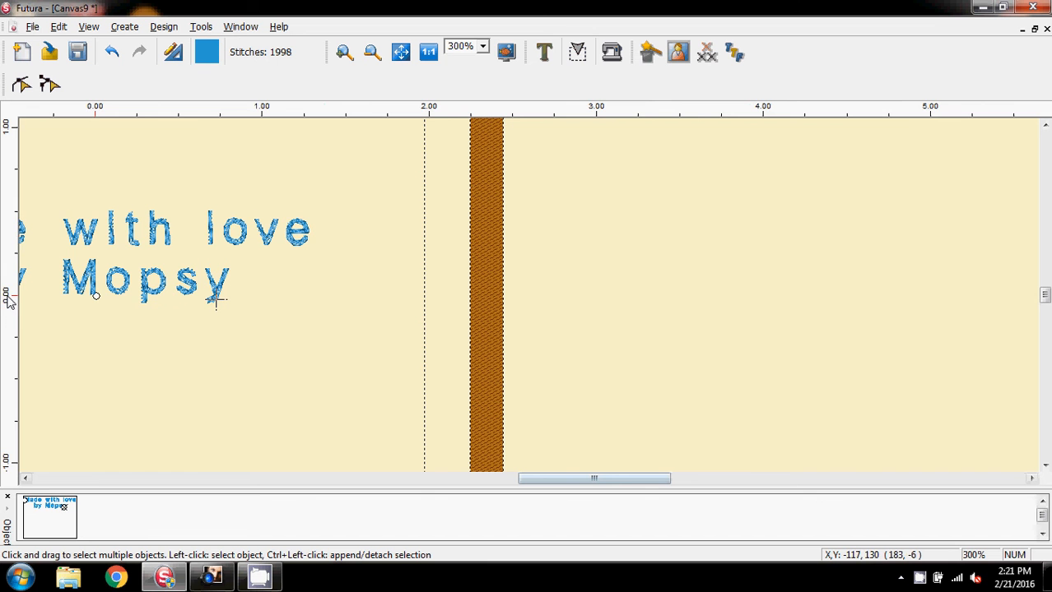
{"action": "left_click_drag", "start_coordinate": [570, 480], "coordinate": [508, 485]}
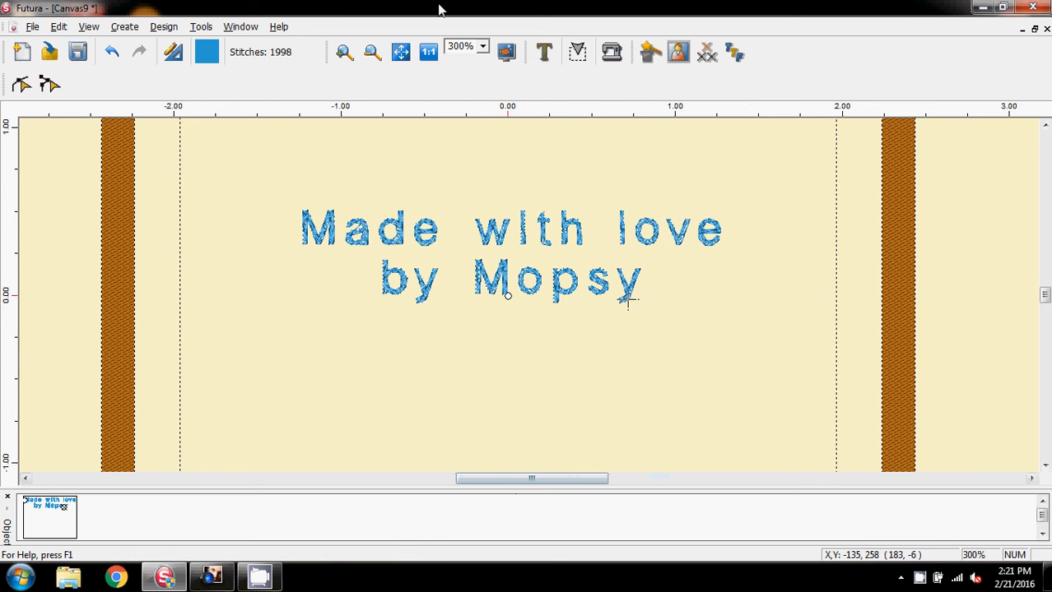
{"action": "left_click", "coordinate": [428, 52]}
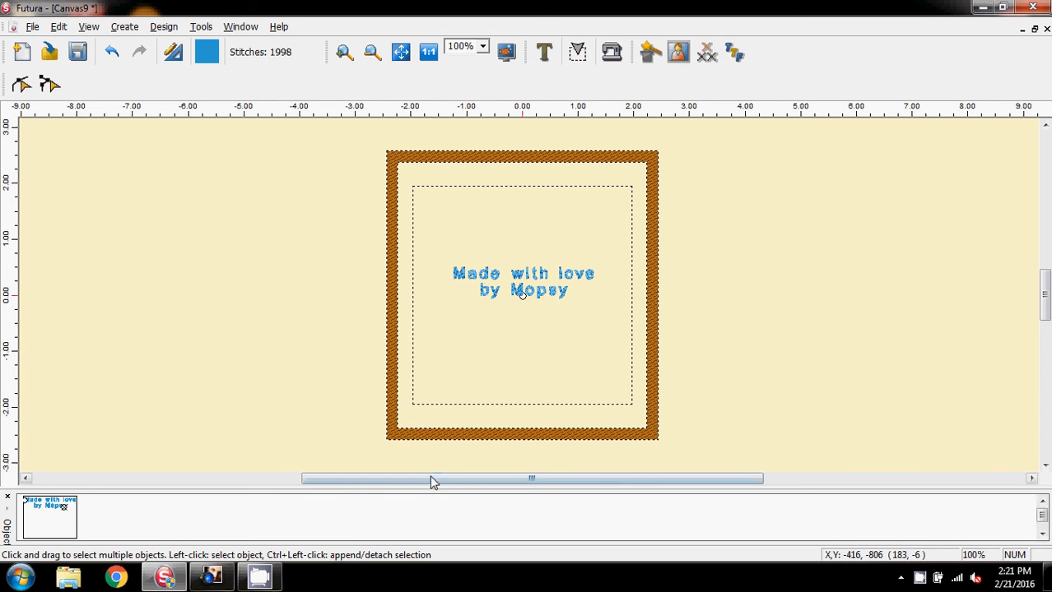
Step: Center the lettering design in the hoop with Center Design
{"action": "left_click_drag", "start_coordinate": [432, 480], "coordinate": [623, 490]}
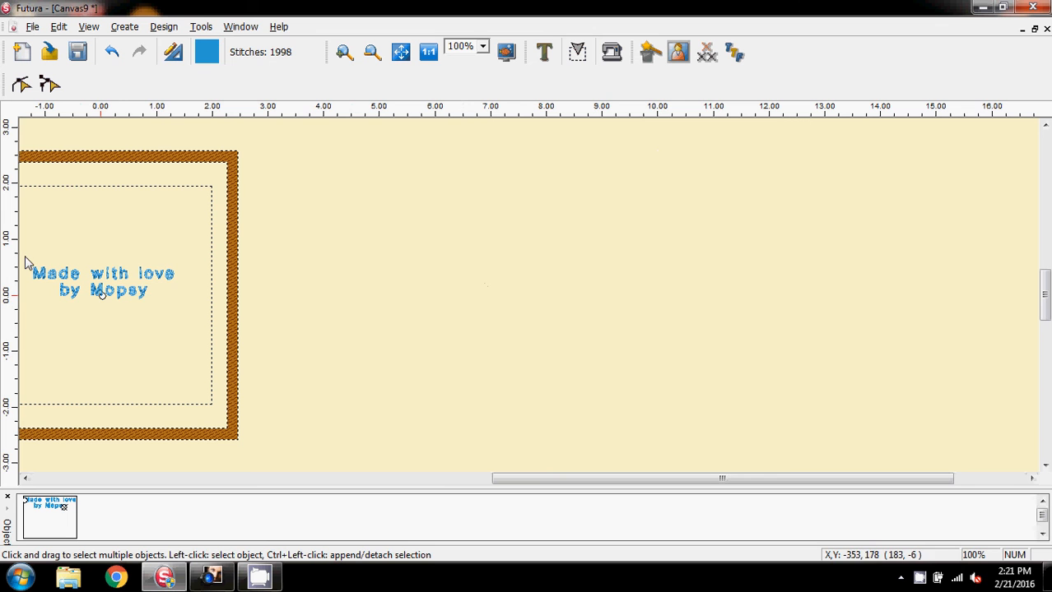
{"action": "left_click", "coordinate": [163, 28]}
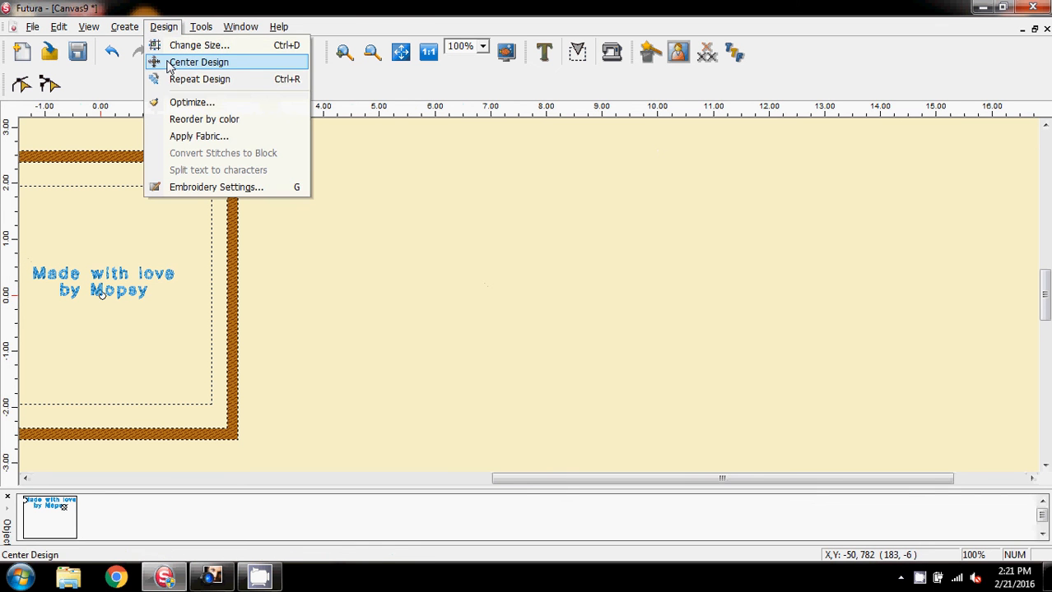
{"action": "left_click", "coordinate": [176, 63]}
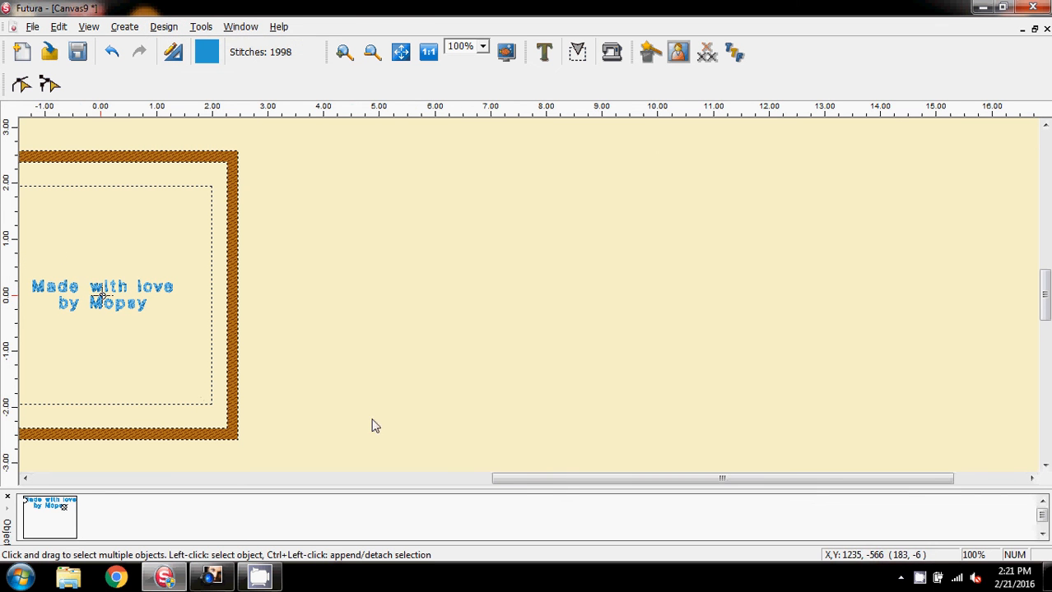
{"action": "left_click_drag", "start_coordinate": [521, 479], "coordinate": [354, 485]}
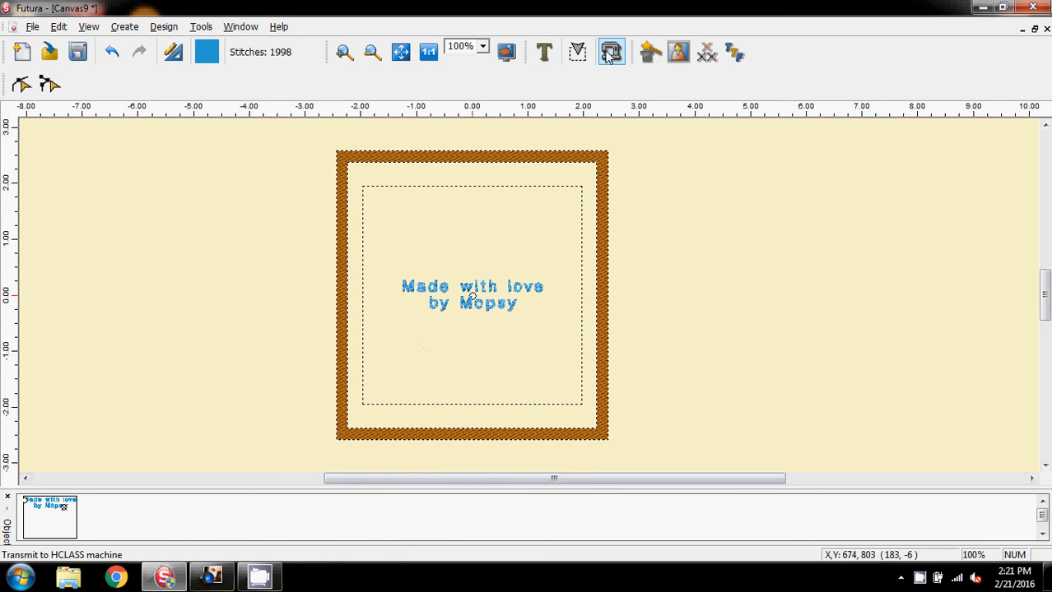
Step: Switch to Corel Paint Shop Pro Photo XI, examine the ribbon photo gros1.jpg at 60%, and minimize it
{"action": "left_click", "coordinate": [214, 580]}
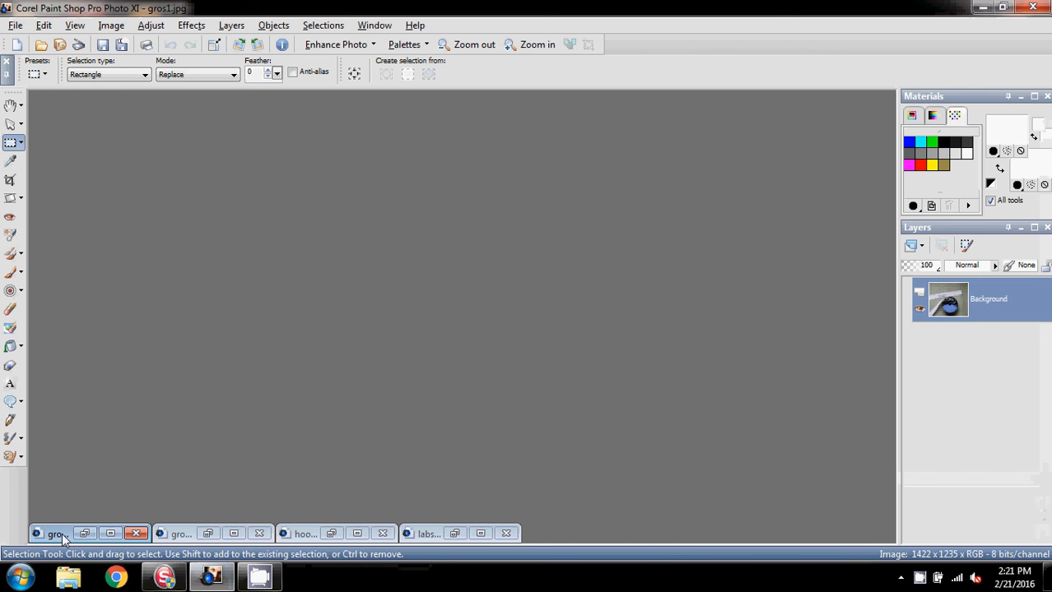
{"action": "double_click", "coordinate": [62, 535]}
{"action": "left_click_drag", "start_coordinate": [224, 268], "coordinate": [286, 177]}
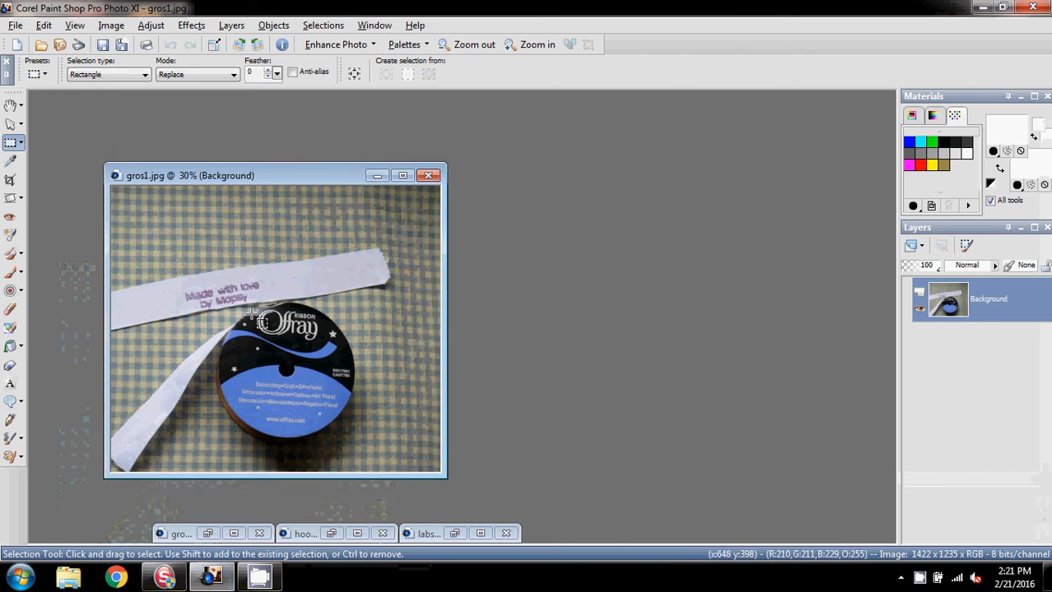
{"action": "scroll", "coordinate": [237, 382], "scroll_direction": "up", "scroll_amount": 1}
{"action": "scroll", "coordinate": [236, 382], "scroll_direction": "up", "scroll_amount": 1}
{"action": "scroll", "coordinate": [283, 319], "scroll_direction": "up", "scroll_amount": 1}
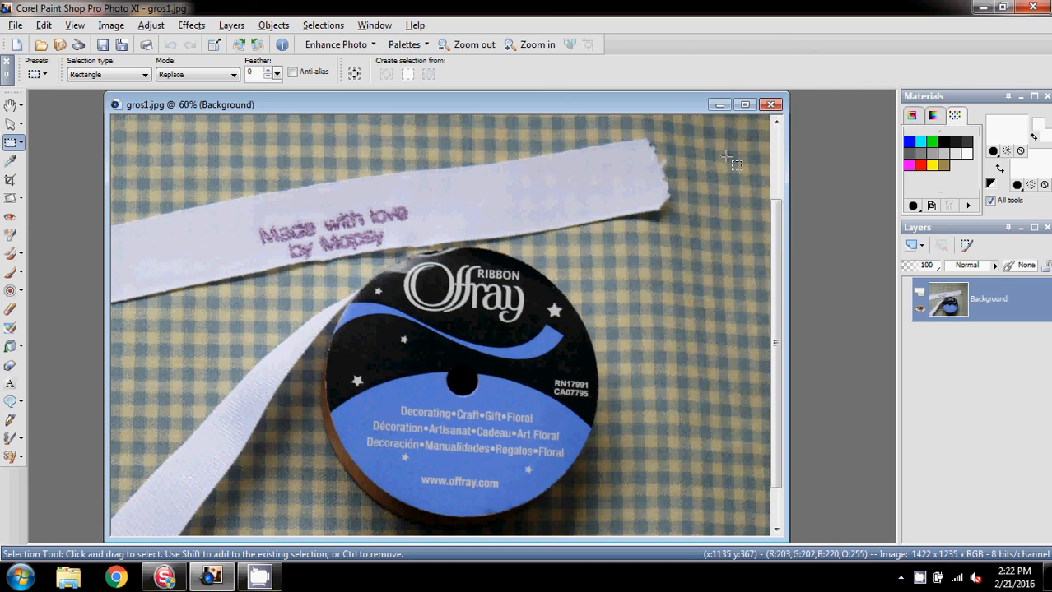
{"action": "left_click", "coordinate": [721, 107]}
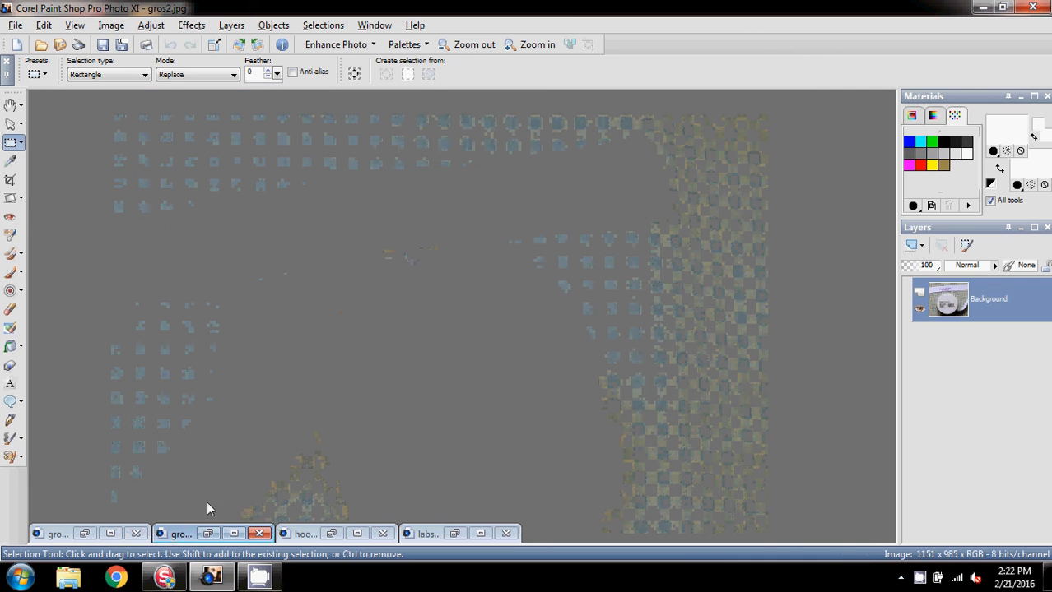
Step: Open gros2.jpg, examine the ribbon spool's label enlarged to 60%, and minimize the photo
{"action": "double_click", "coordinate": [175, 536]}
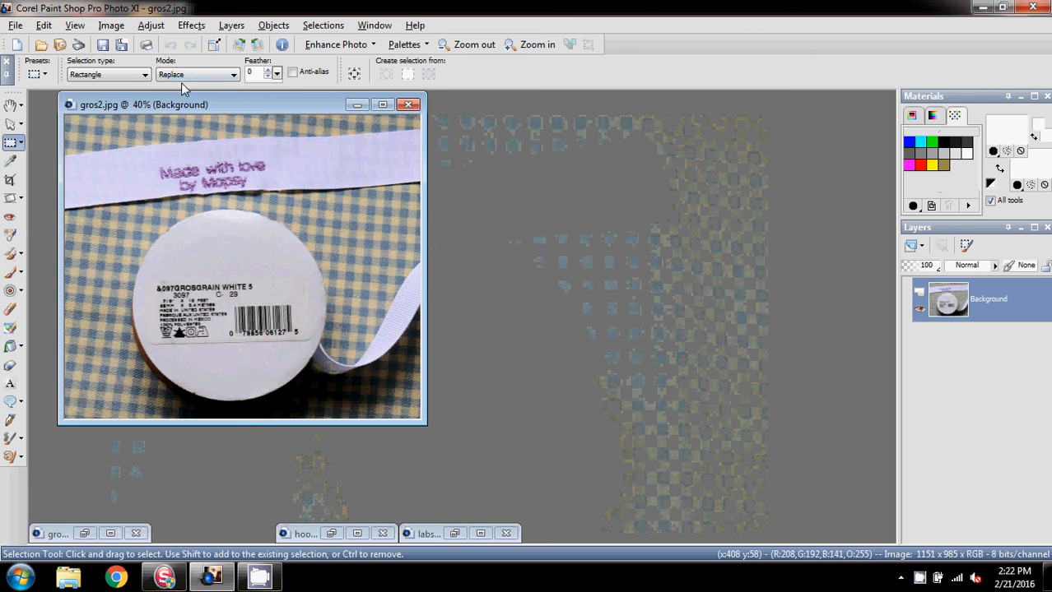
{"action": "left_click_drag", "start_coordinate": [199, 103], "coordinate": [248, 104]}
{"action": "scroll", "coordinate": [272, 131], "scroll_direction": "up", "scroll_amount": 2}
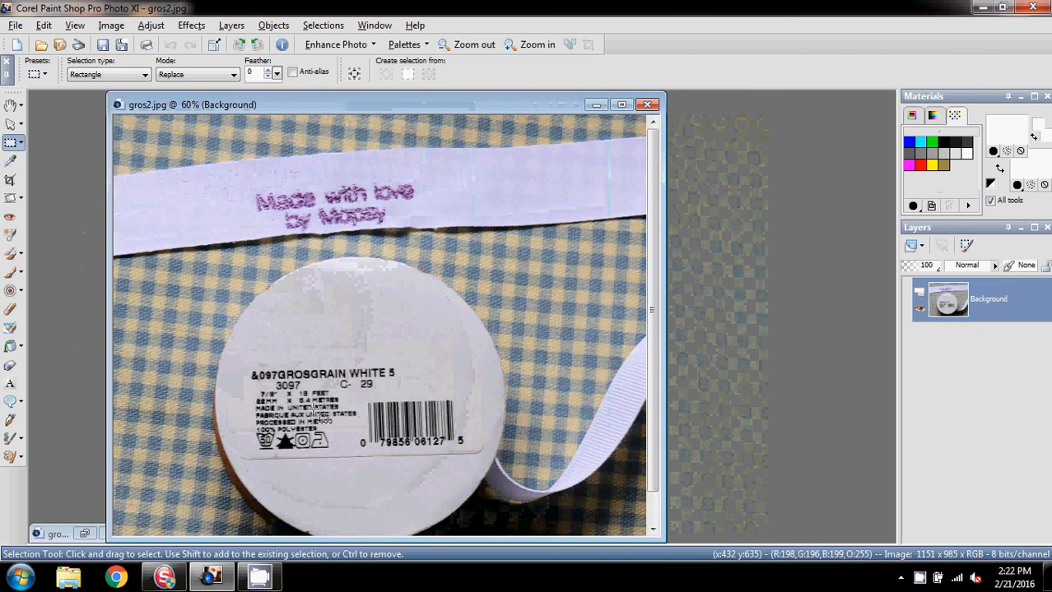
{"action": "scroll", "coordinate": [353, 383], "scroll_direction": "down", "scroll_amount": 1}
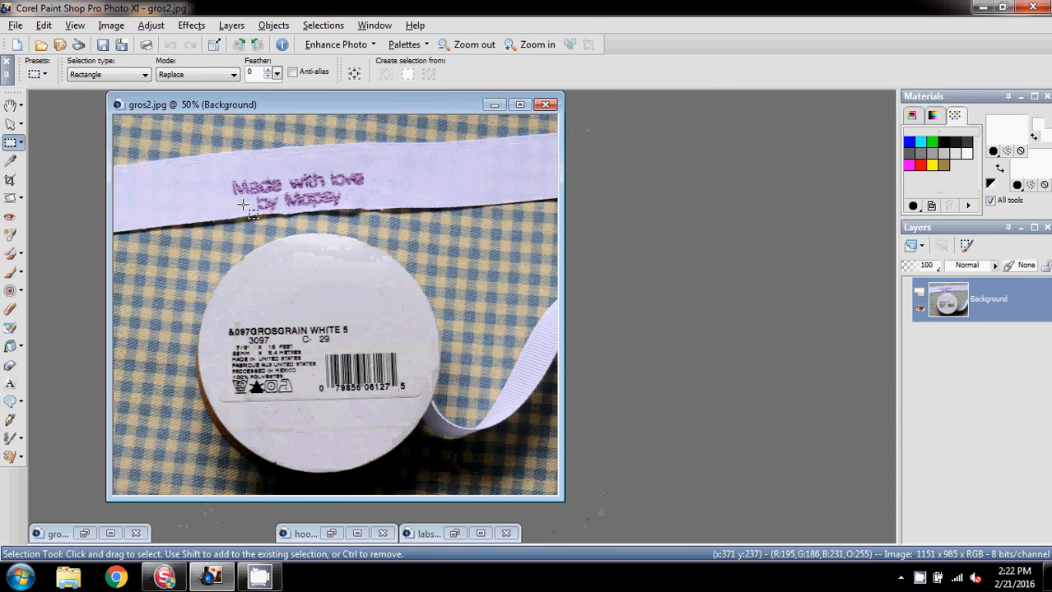
{"action": "left_click", "coordinate": [492, 106]}
Step: Open hooptape.jpg and examine its hooping instructions enlarged to 40%
{"action": "double_click", "coordinate": [306, 535]}
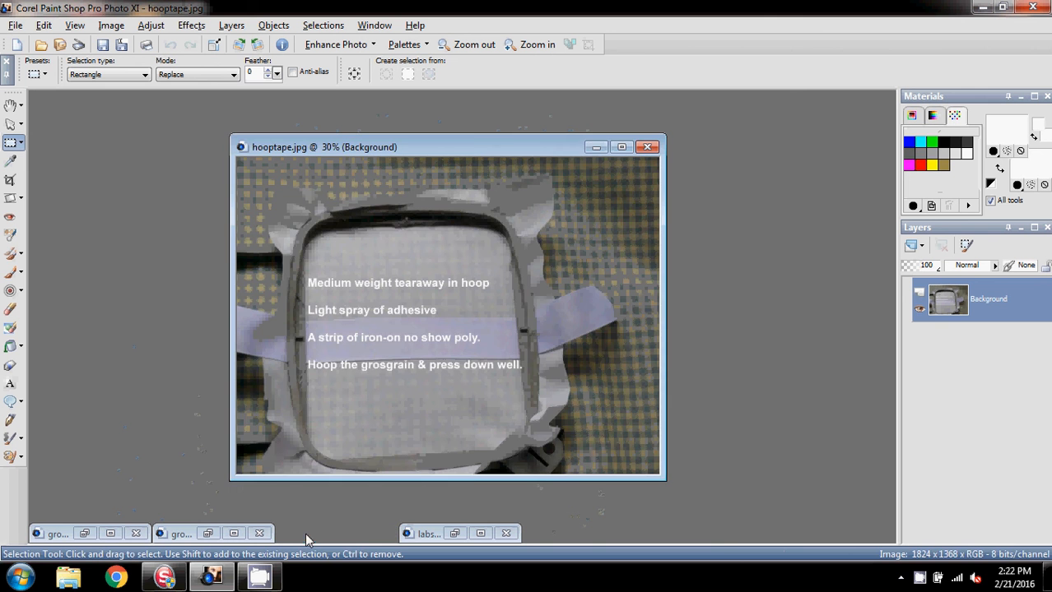
{"action": "left_click_drag", "start_coordinate": [464, 147], "coordinate": [466, 129]}
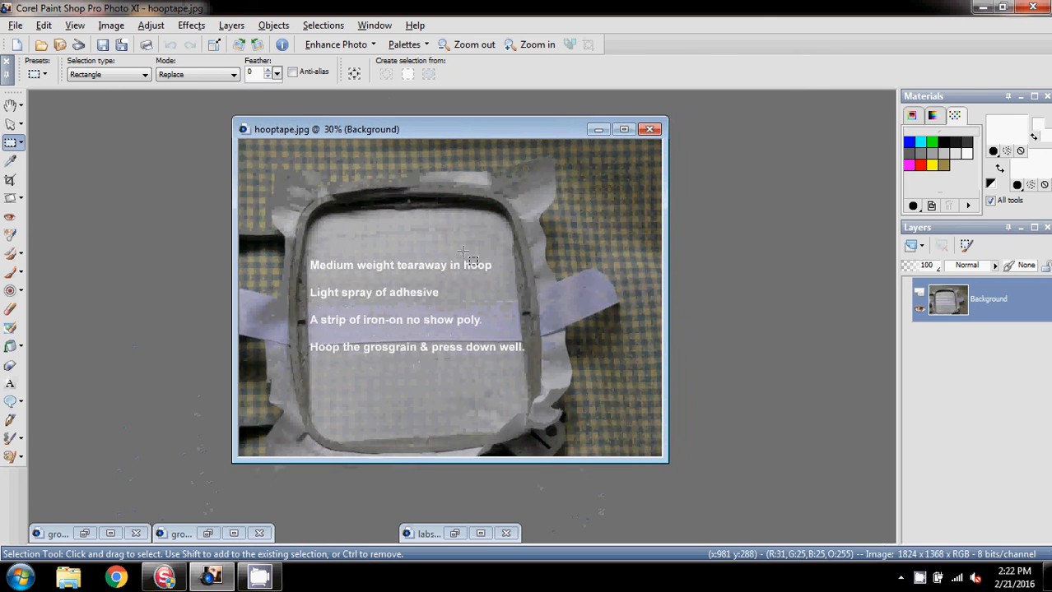
{"action": "scroll", "coordinate": [433, 327], "scroll_direction": "up", "scroll_amount": 2}
{"action": "scroll", "coordinate": [434, 327], "scroll_direction": "down", "scroll_amount": 1}
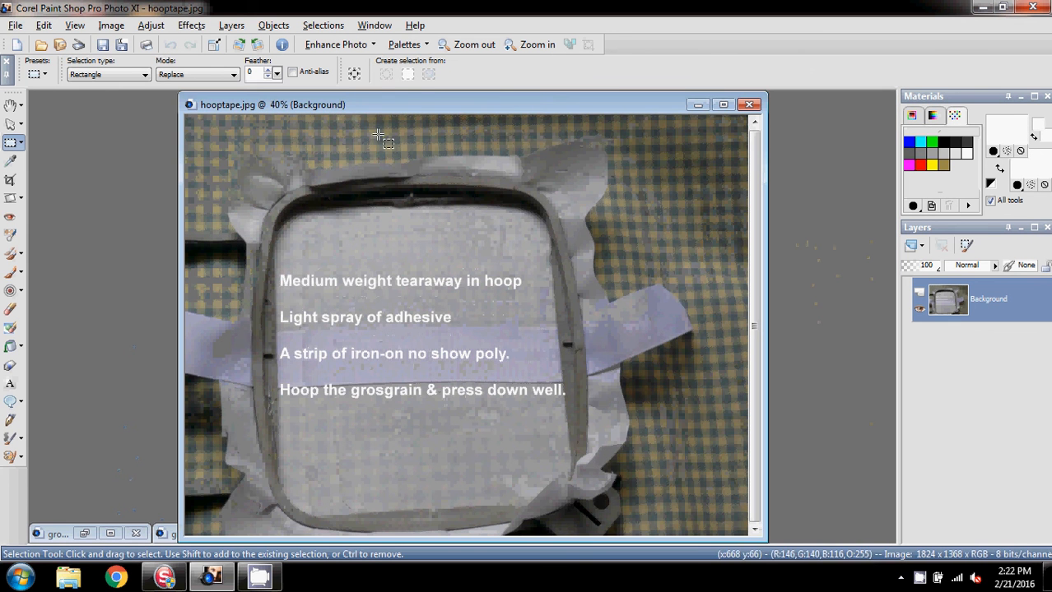
{"action": "left_click_drag", "start_coordinate": [413, 106], "coordinate": [405, 91]}
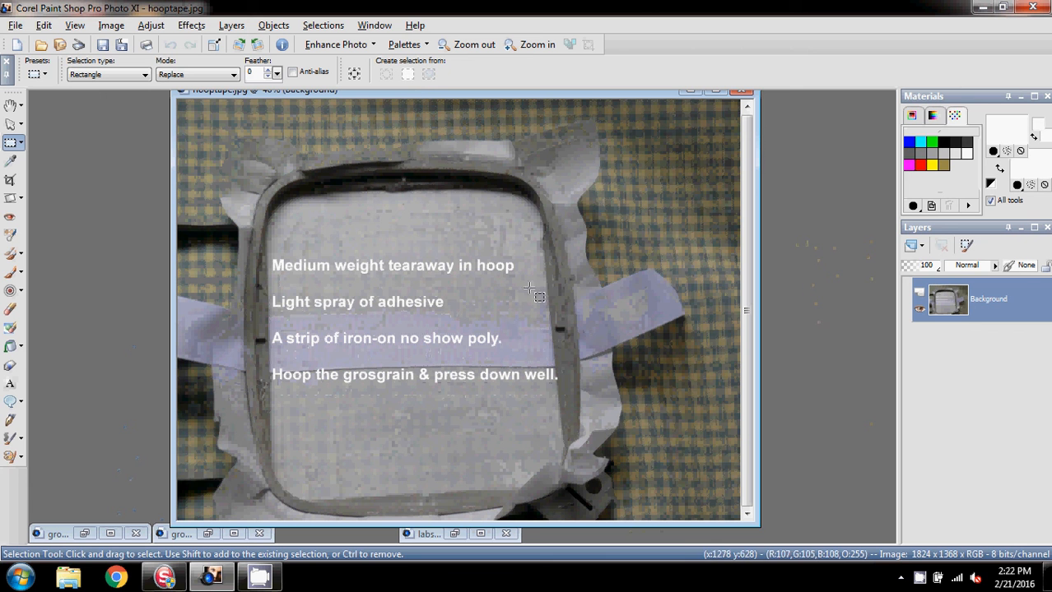